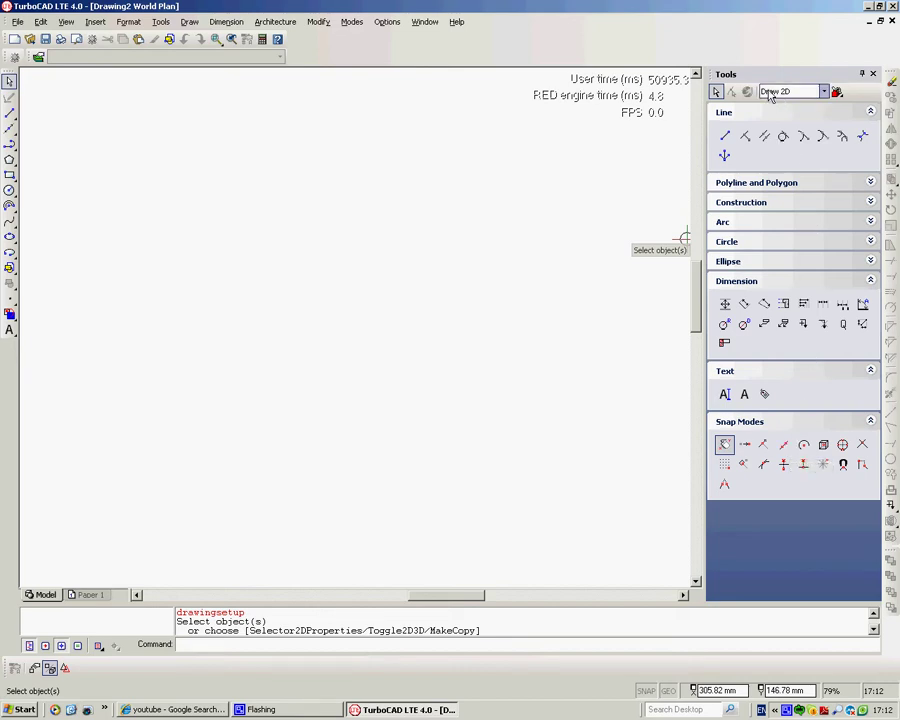
# Browse the 2D modify tool groups and the Help menu, returning to the 2D drawing tools
pyautogui.click(822, 92)
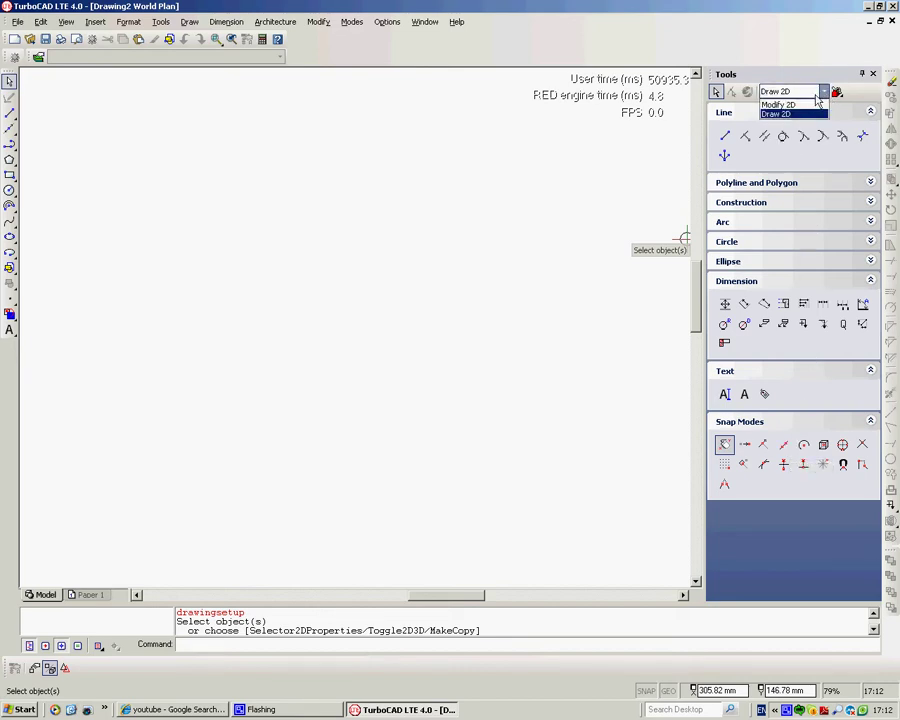
pyautogui.click(806, 104)
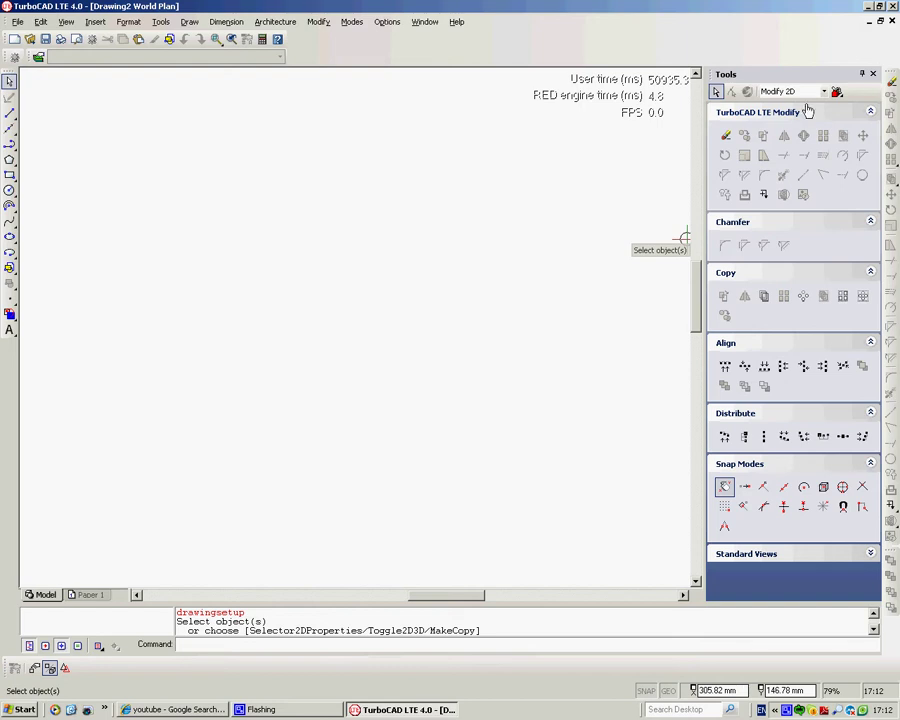
pyautogui.click(822, 92)
pyautogui.click(812, 112)
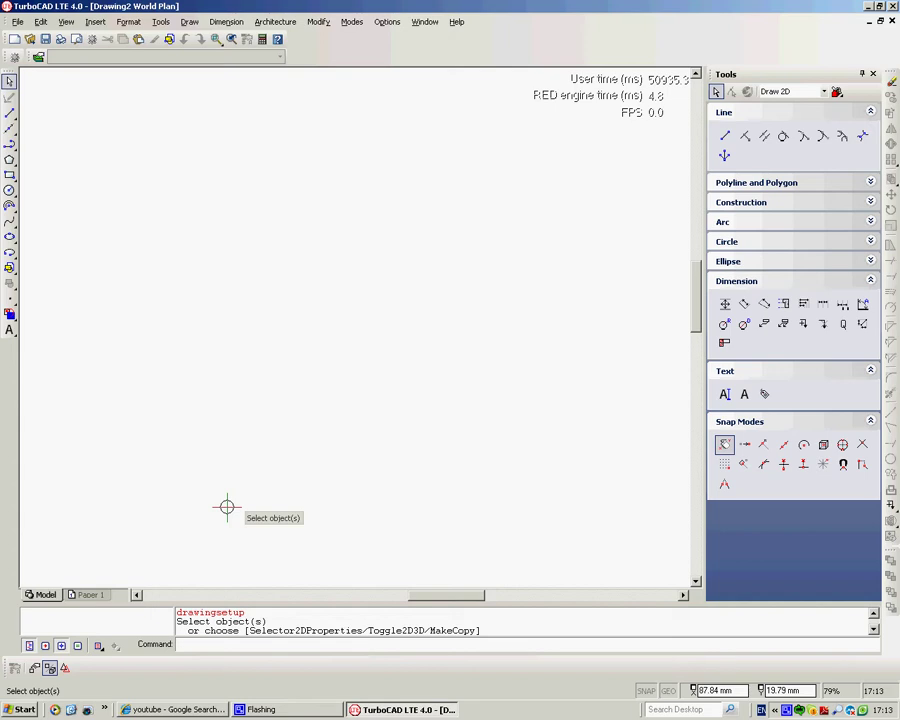
pyautogui.click(455, 23)
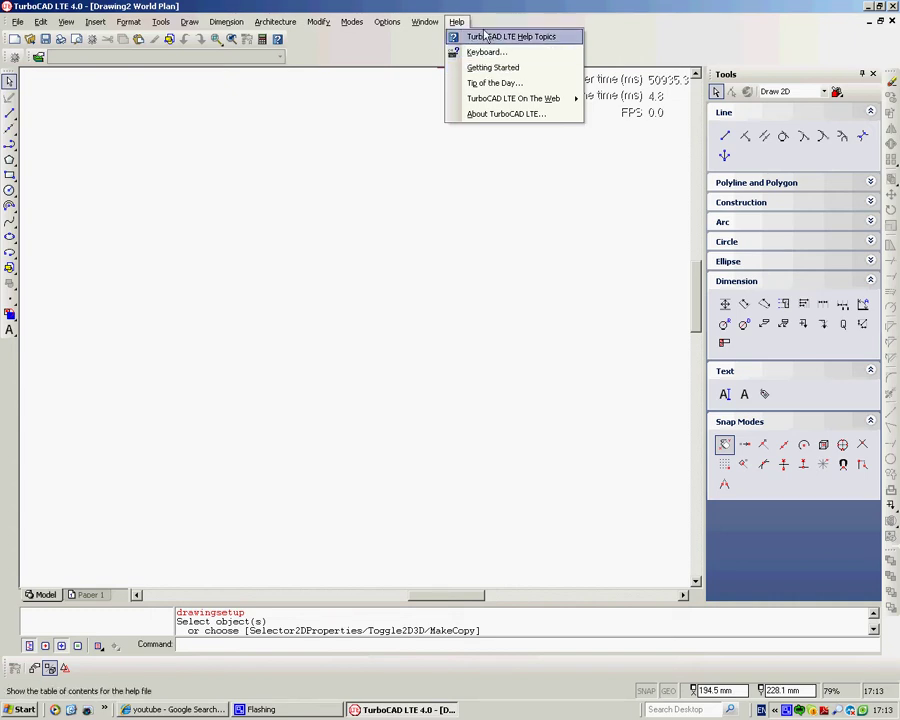
pyautogui.click(378, 137)
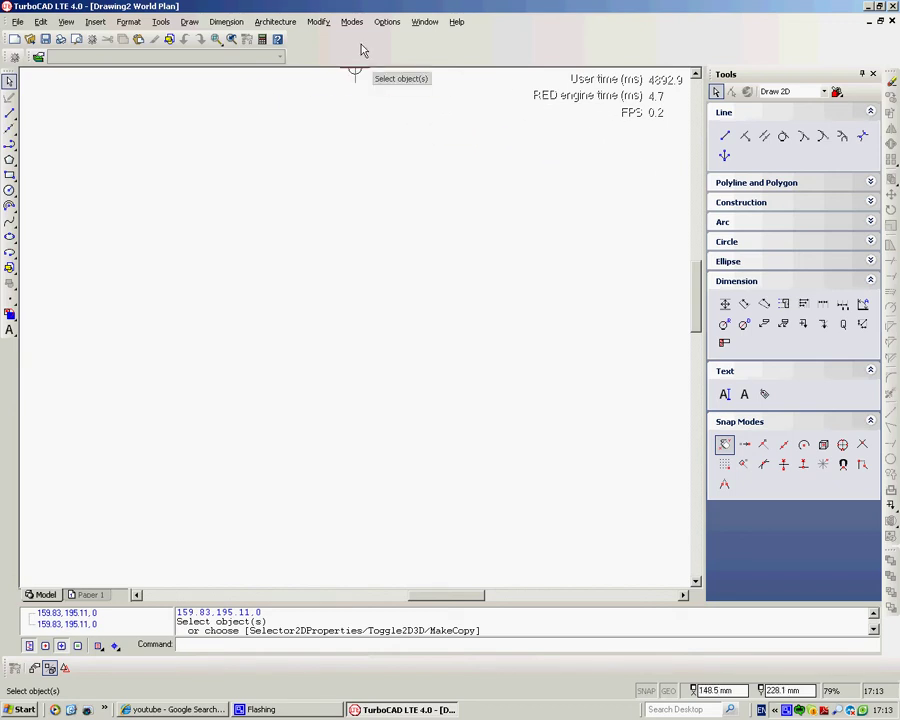
# In Program Setup's General page, switch off saving drawings every 10 minutes
pyautogui.click(389, 24)
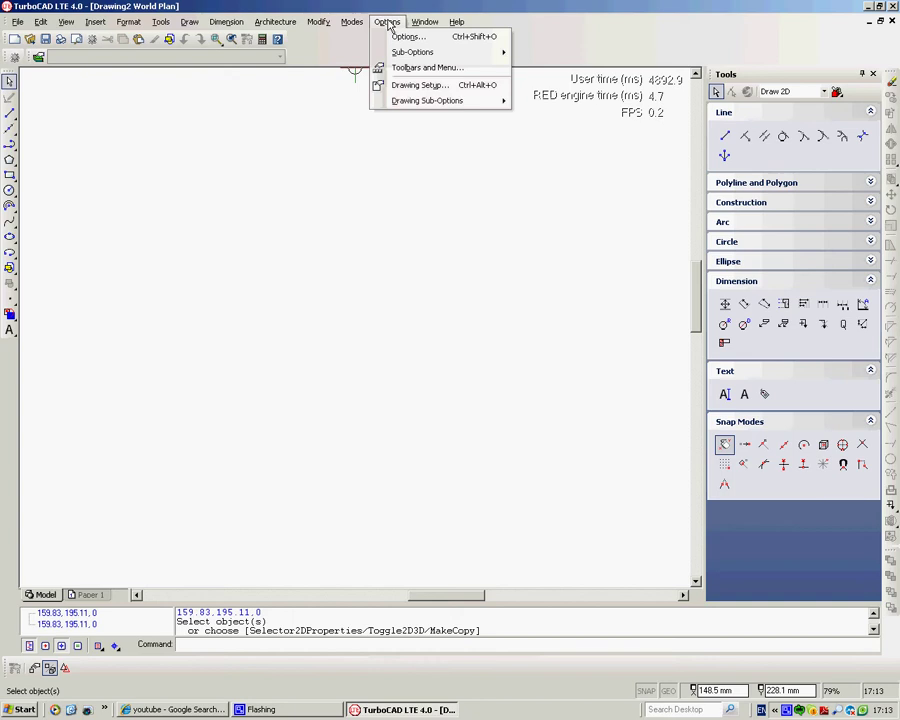
pyautogui.click(396, 38)
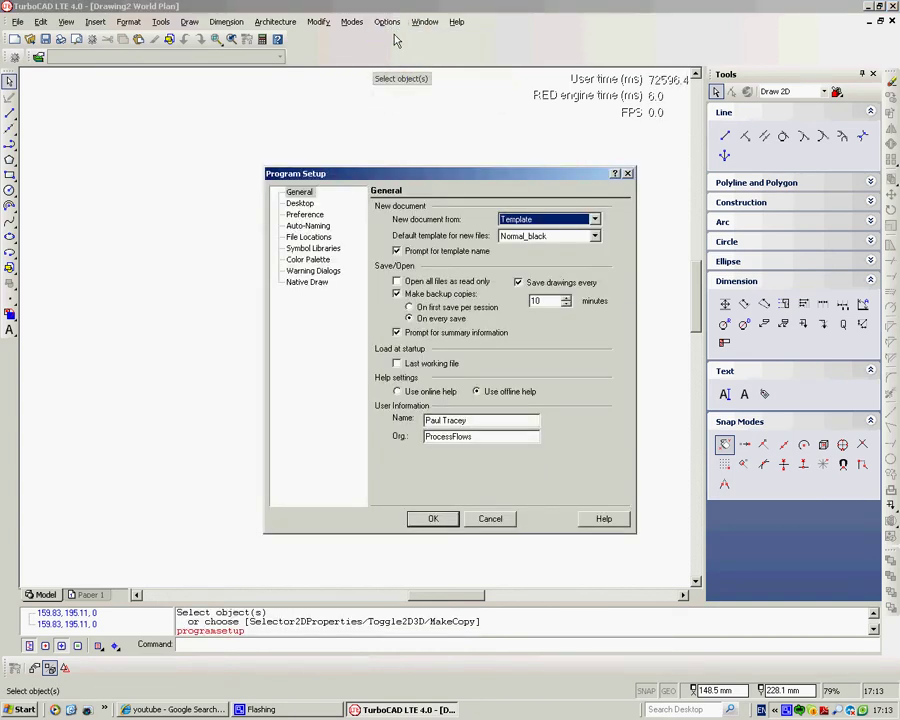
pyautogui.moveTo(420, 178); pyautogui.dragTo(309, 108)
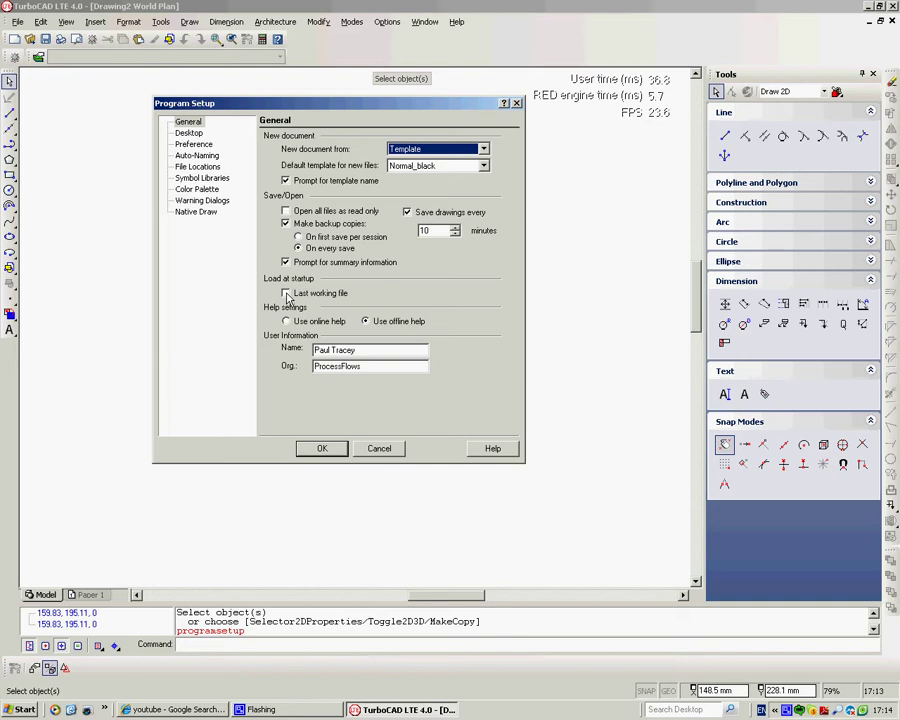
pyautogui.click(408, 218)
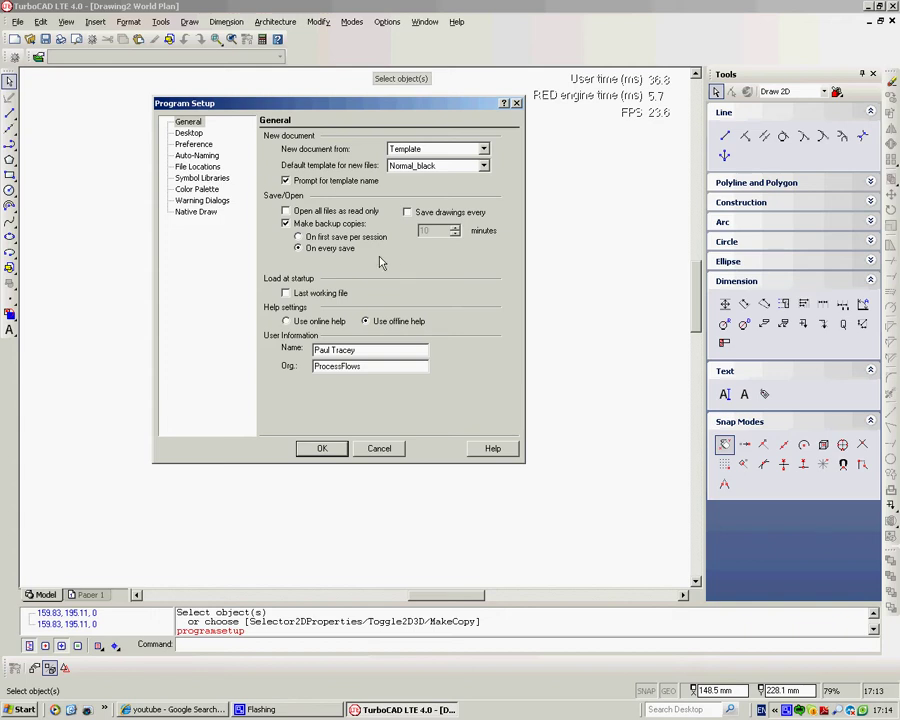
# On Program Setup's Desktop page, switch Rulers on
pyautogui.click(190, 133)
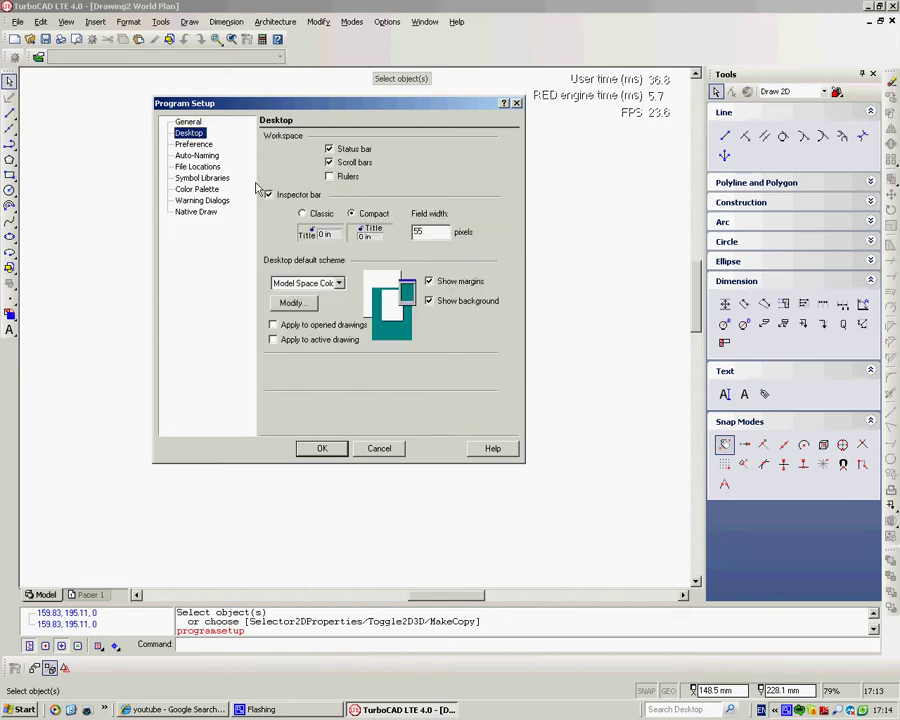
pyautogui.click(330, 177)
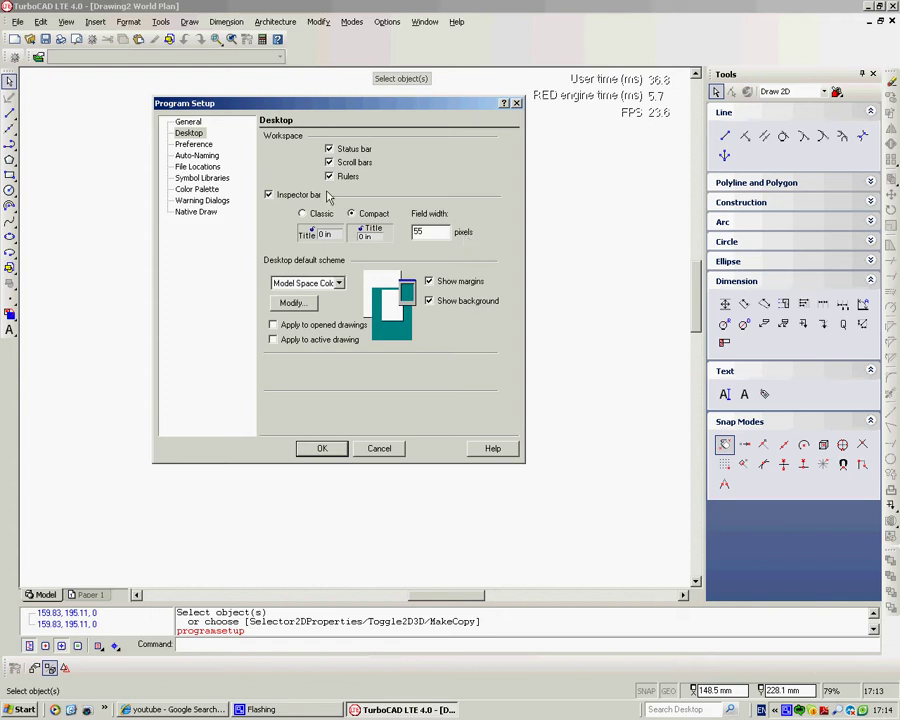
# On the Preference page, enable 'Zoom in/out centralize'
pyautogui.click(197, 145)
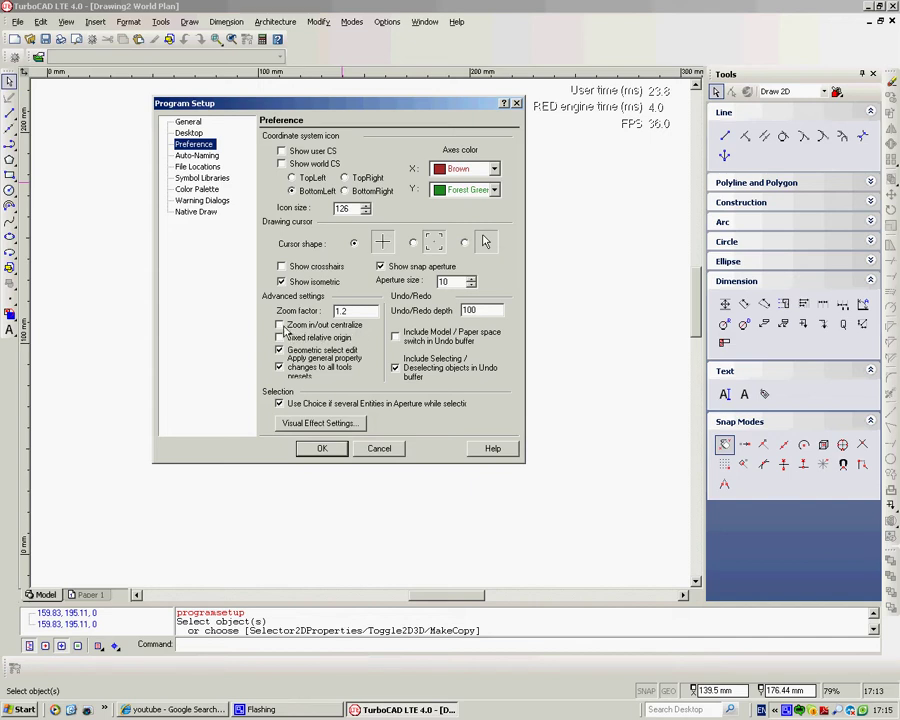
pyautogui.click(281, 326)
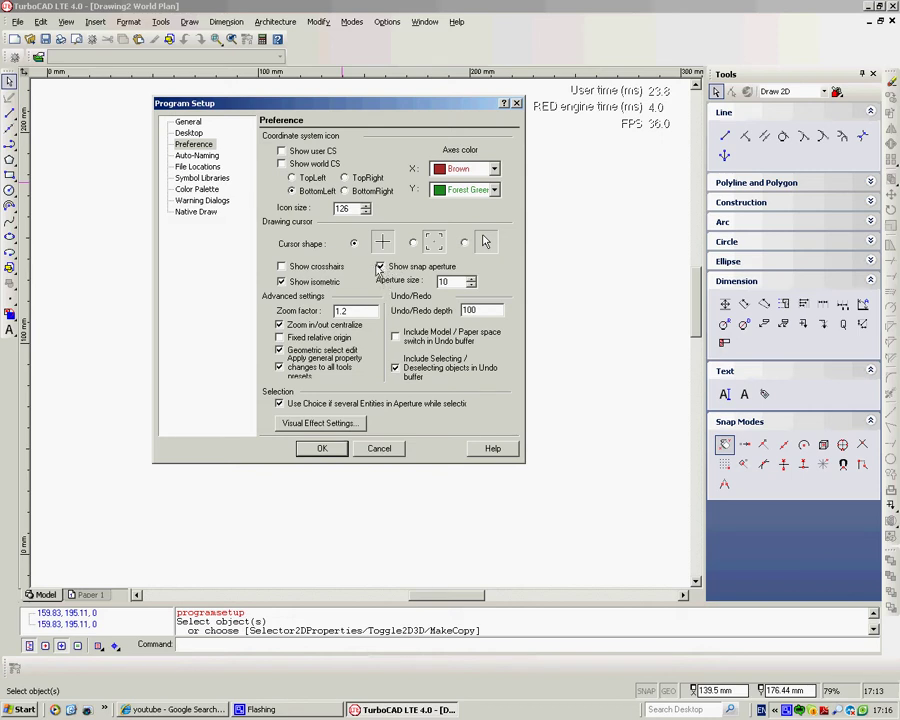
# Apply the setup changes so rulers appear, then reopen Program Setup
pyautogui.click(325, 450)
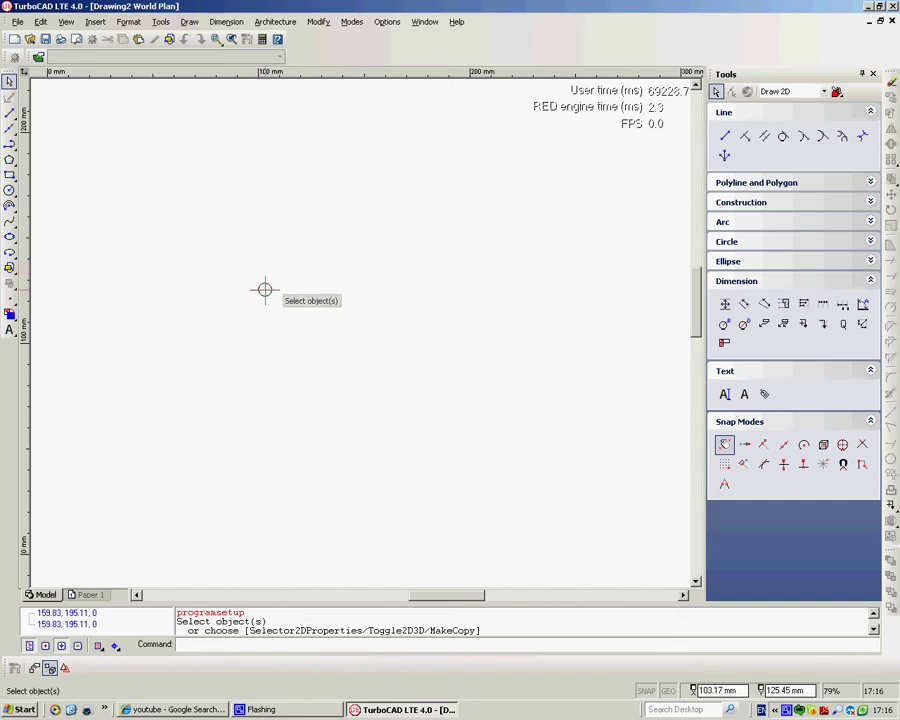
pyautogui.click(387, 22)
pyautogui.click(398, 34)
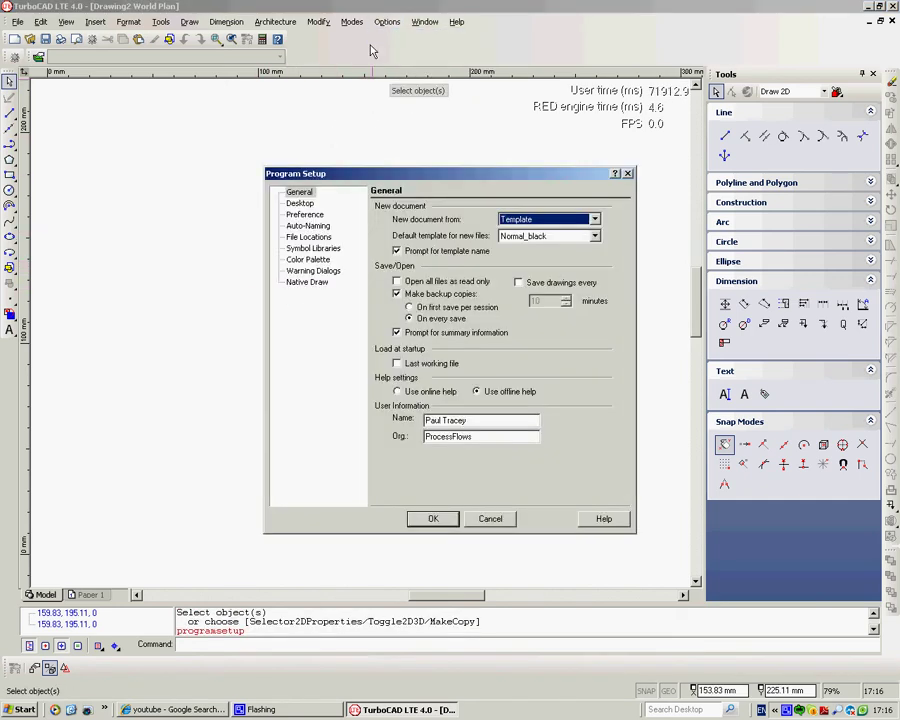
# Turn off Show snap aperture on the Preference page, then view the Auto-Naming page
pyautogui.click(305, 214)
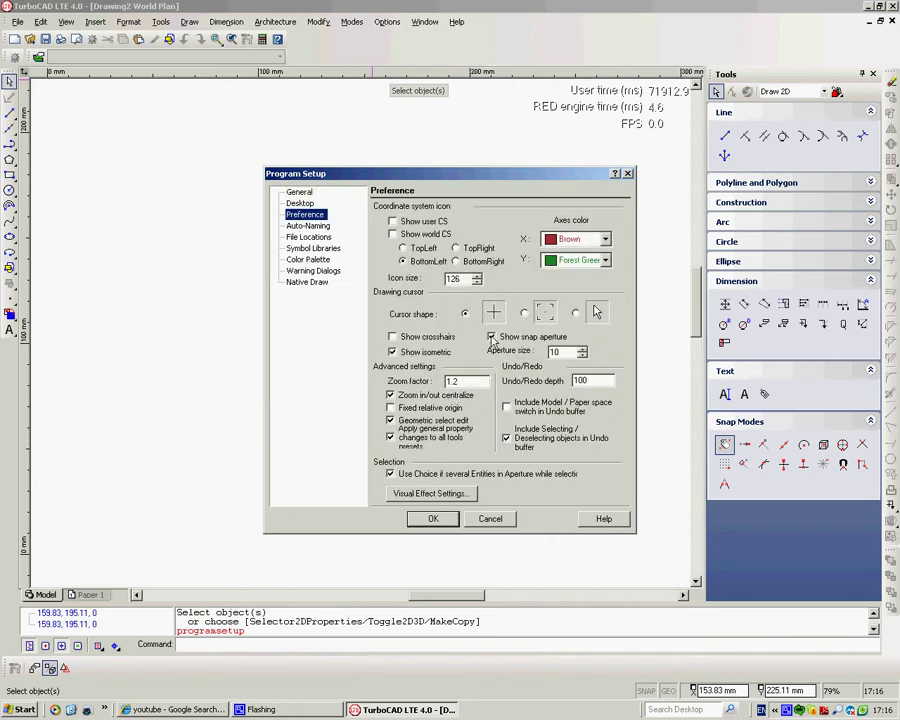
pyautogui.click(492, 338)
pyautogui.click(309, 228)
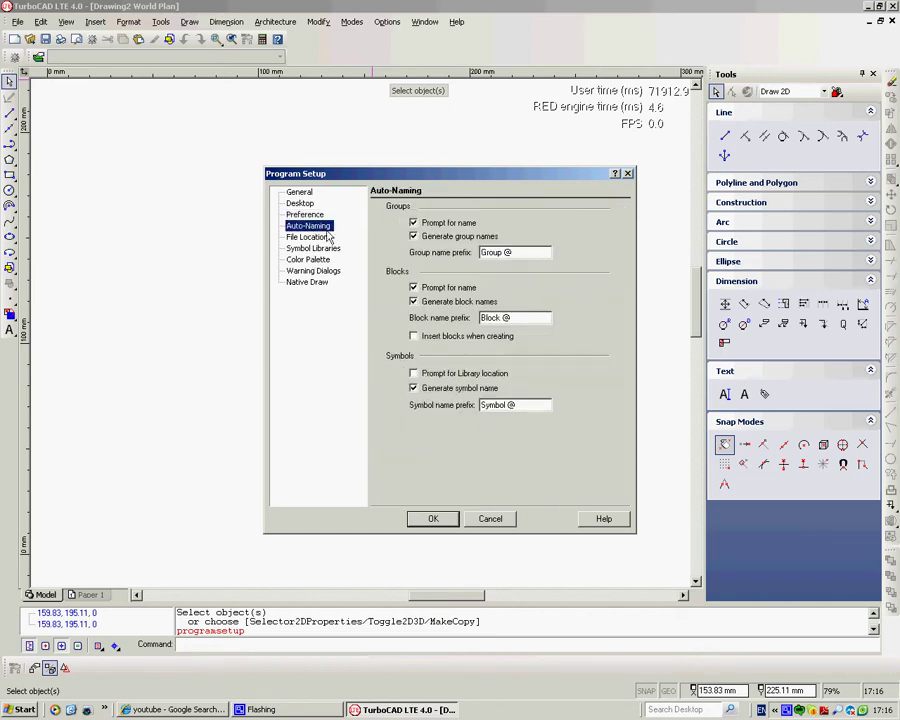
# Toggle the Groups 'Prompt for name' box and enable 'Insert blocks when creating'
pyautogui.click(414, 222)
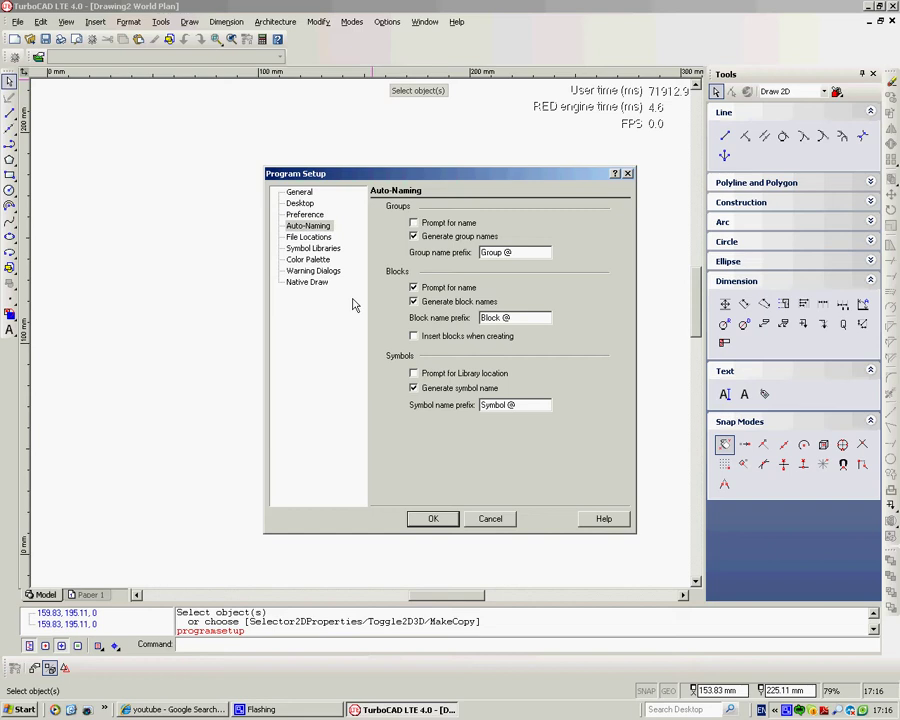
pyautogui.moveTo(447, 175); pyautogui.dragTo(368, 119)
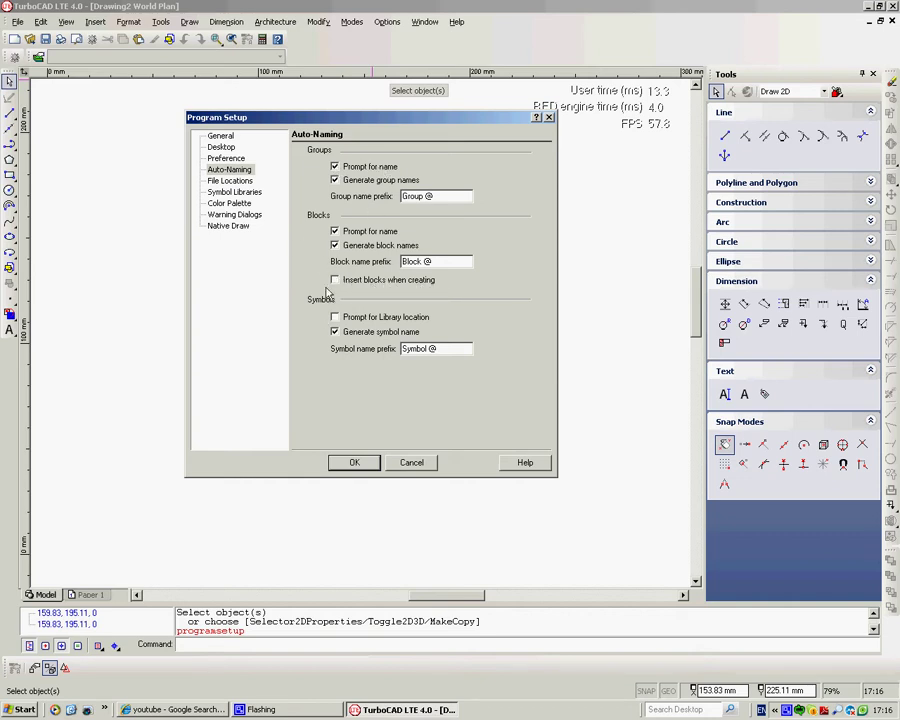
pyautogui.click(336, 282)
# Browse the File Locations, Symbol Libraries, Color Palette, Warning Dialogs and Native Draw pages
pyautogui.click(229, 181)
pyautogui.click(231, 192)
pyautogui.click(229, 203)
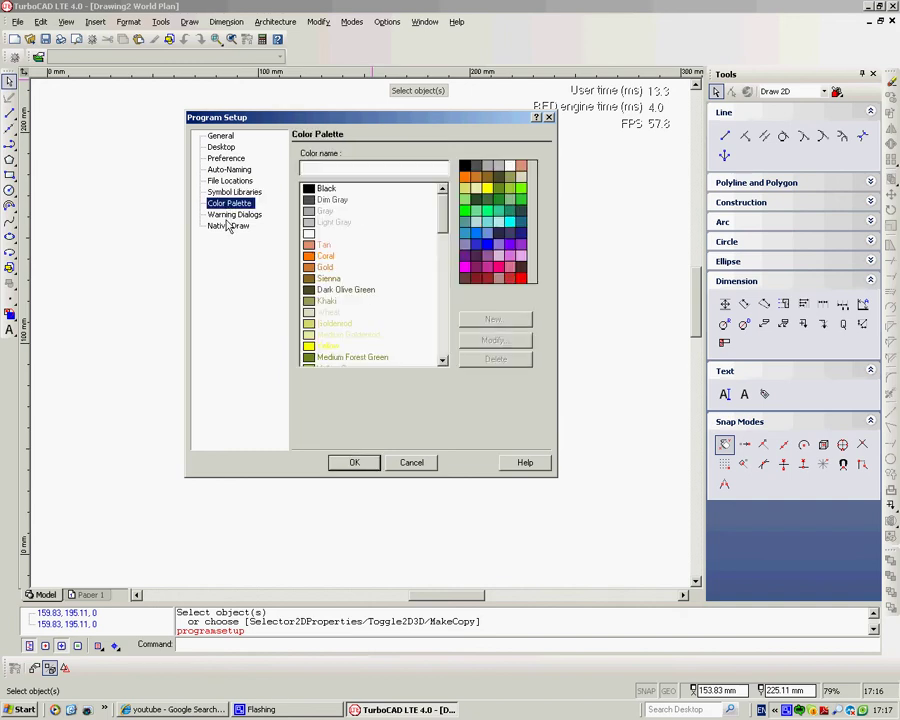
pyautogui.click(231, 214)
pyautogui.click(229, 226)
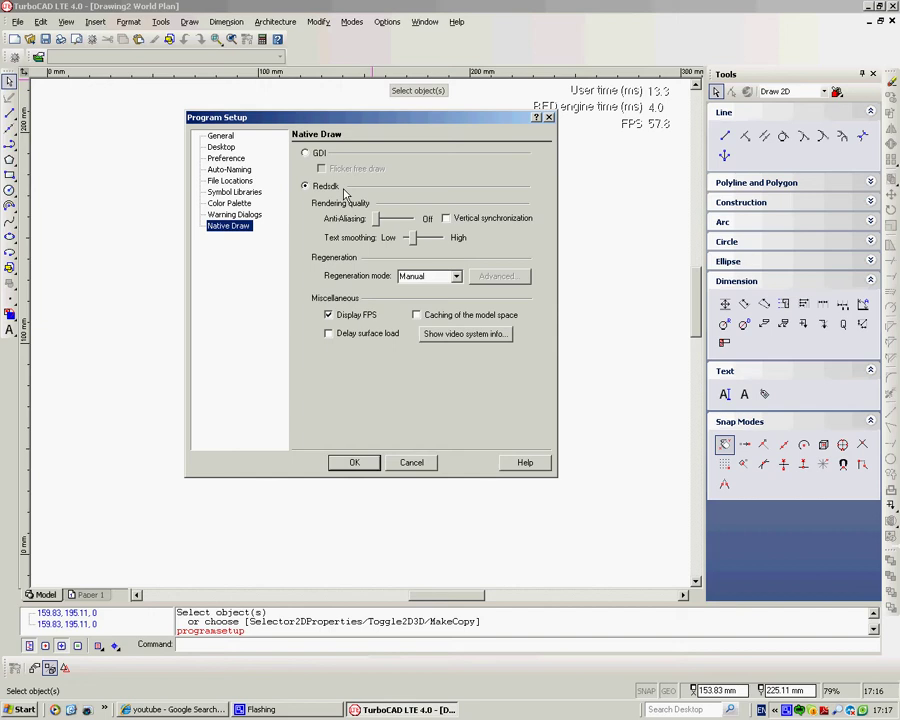
# On Native Draw, try GDI and flicker-free drawing, then return to Redsdk
pyautogui.click(305, 154)
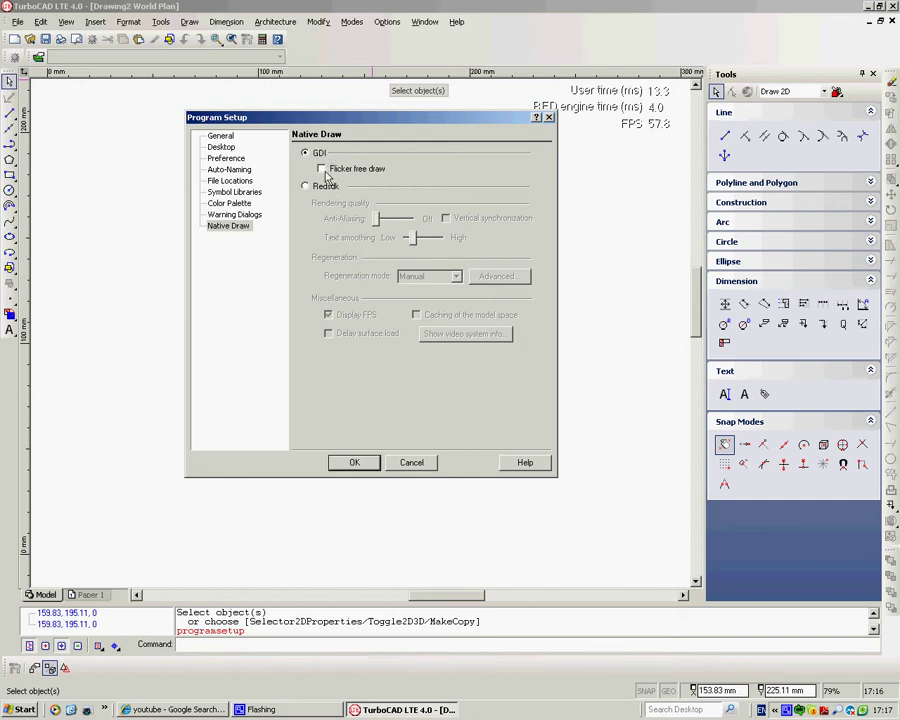
pyautogui.click(321, 168)
pyautogui.click(306, 188)
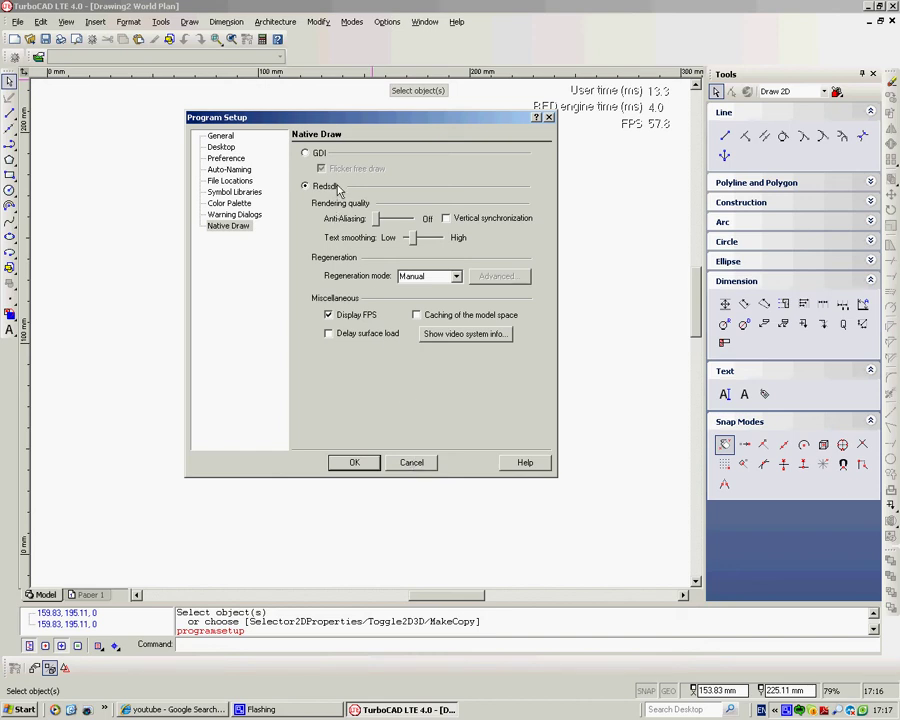
# Cancel Program Setup, then open Drawing Setup on its Grid page
pyautogui.click(412, 463)
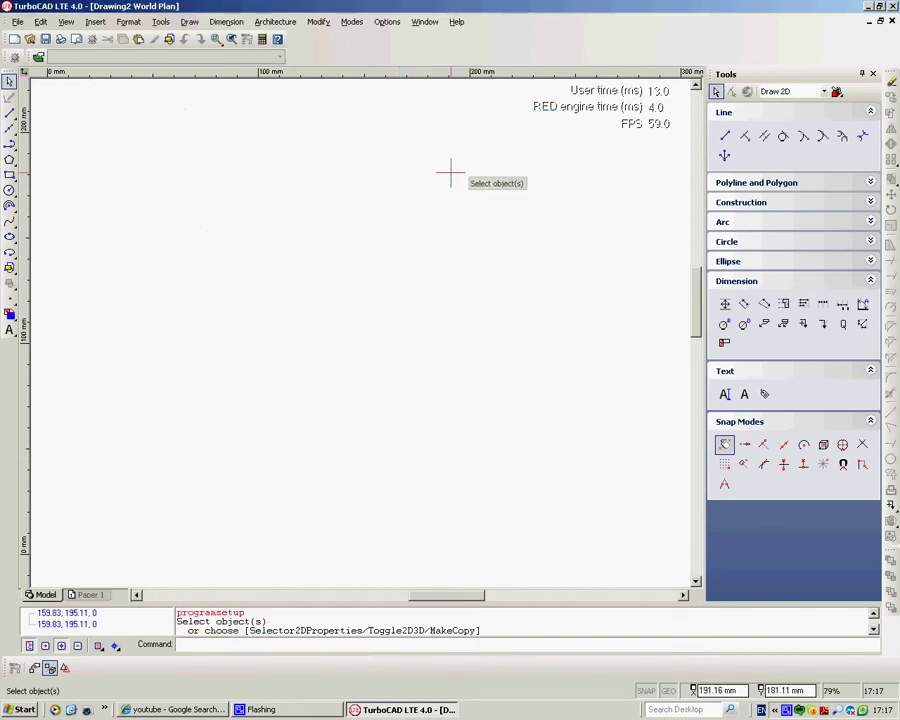
pyautogui.click(387, 22)
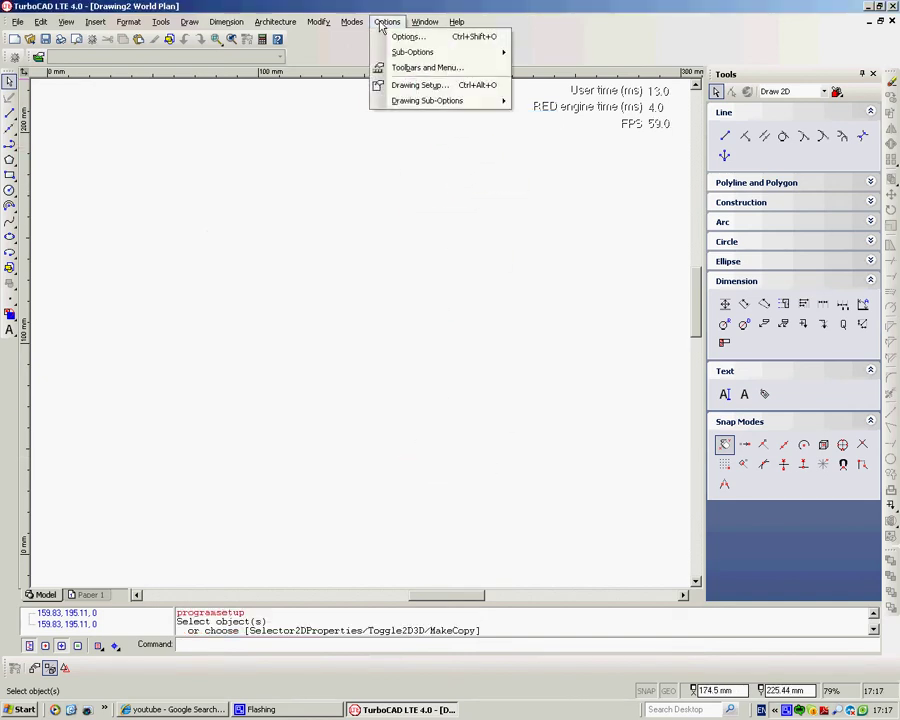
pyautogui.click(404, 88)
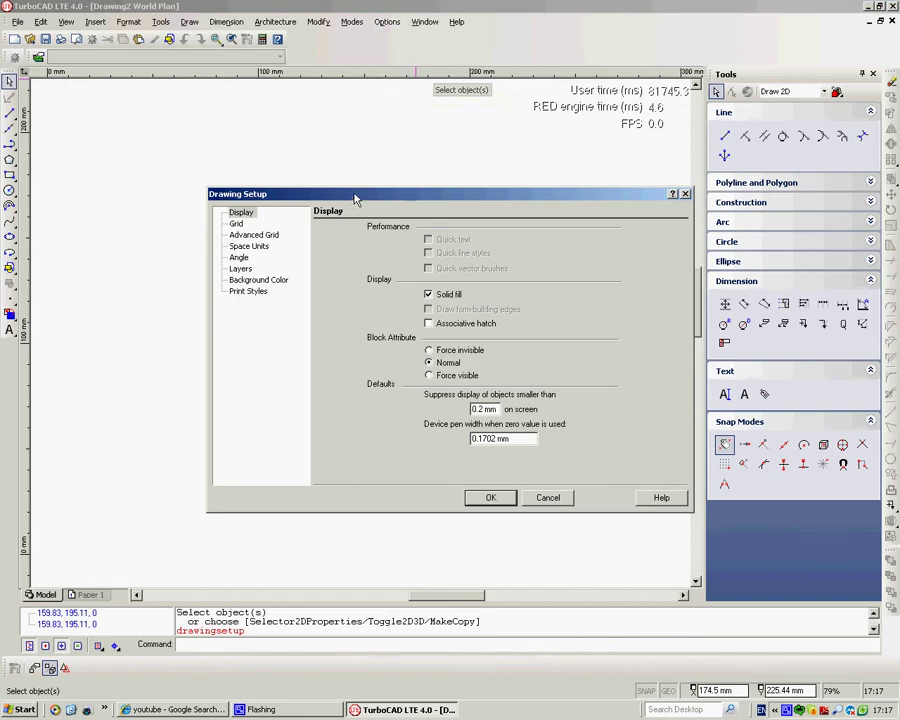
pyautogui.moveTo(355, 200); pyautogui.dragTo(312, 111)
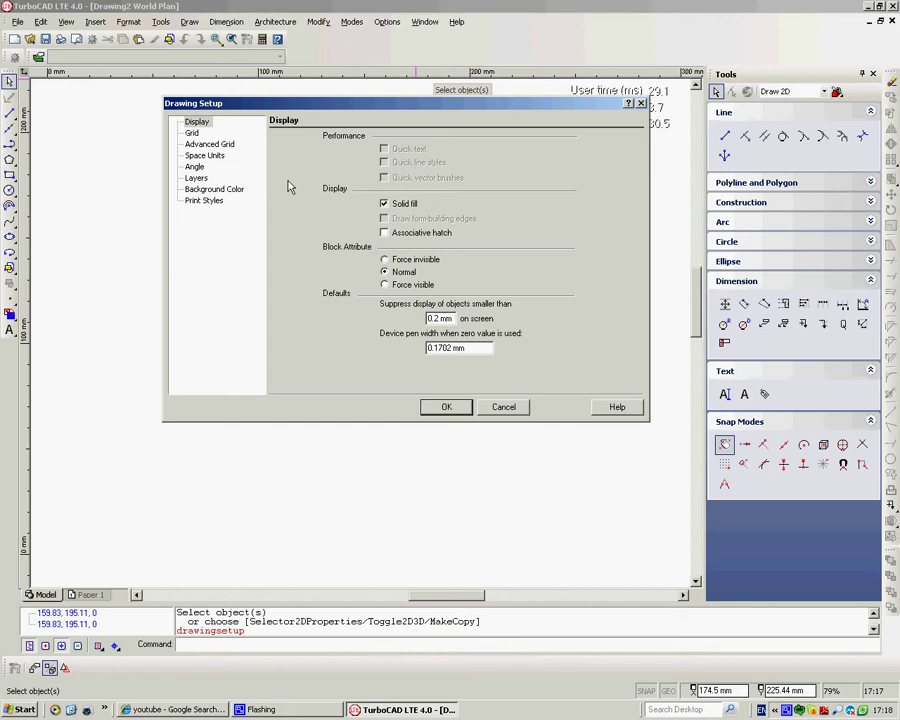
pyautogui.click(192, 133)
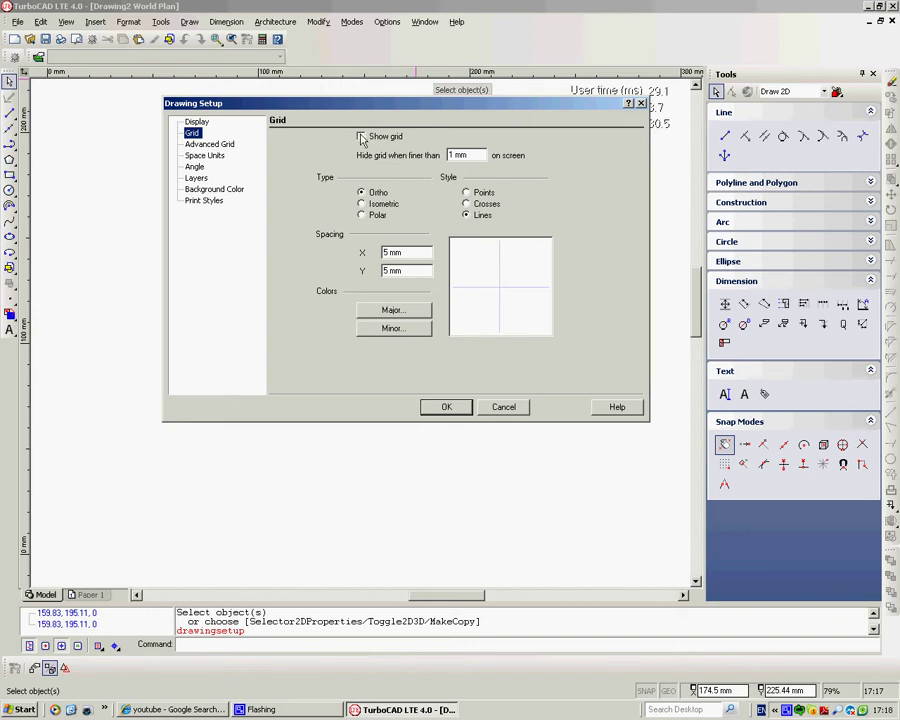
# Show the grid, try the Points style, keep Lines, and select the X spacing field
pyautogui.click(361, 137)
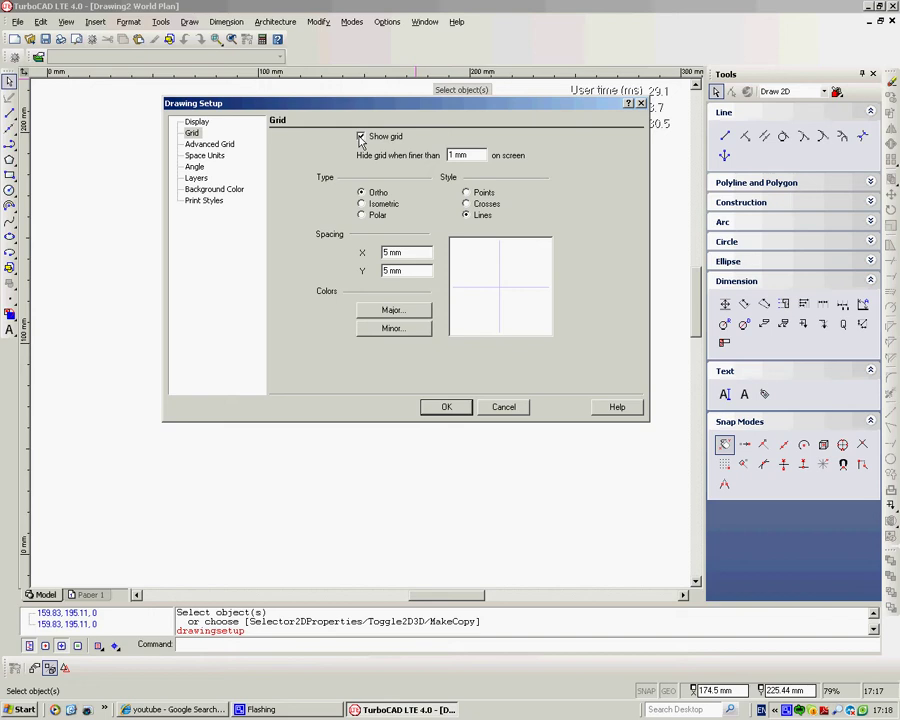
pyautogui.click(465, 192)
pyautogui.click(466, 216)
pyautogui.click(385, 253)
# View the Advanced Grid page, then the Space Units page showing metric millimetres
pyautogui.click(210, 145)
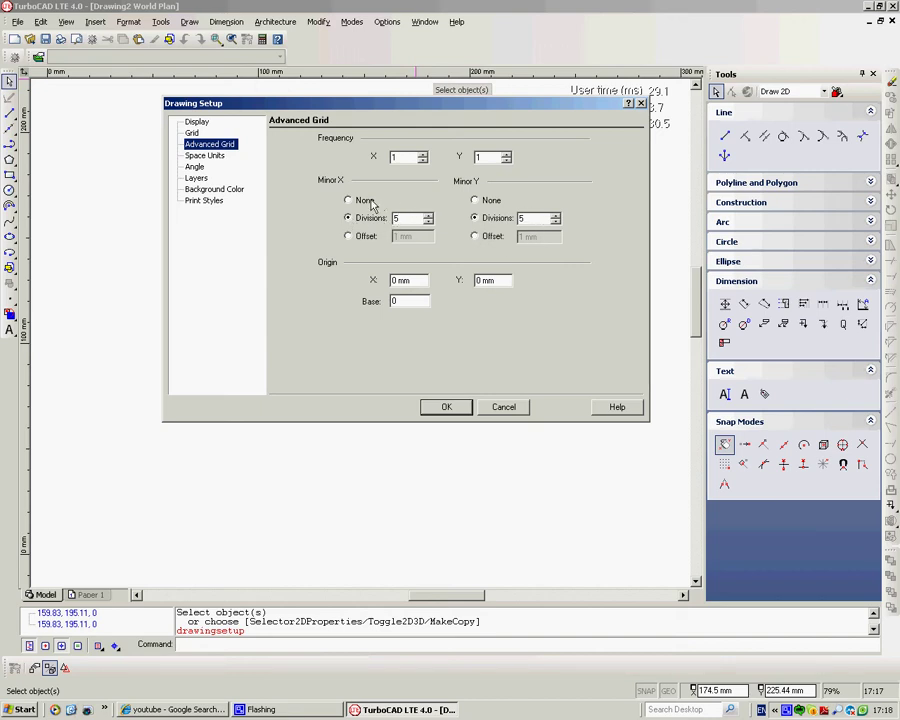
pyautogui.click(208, 156)
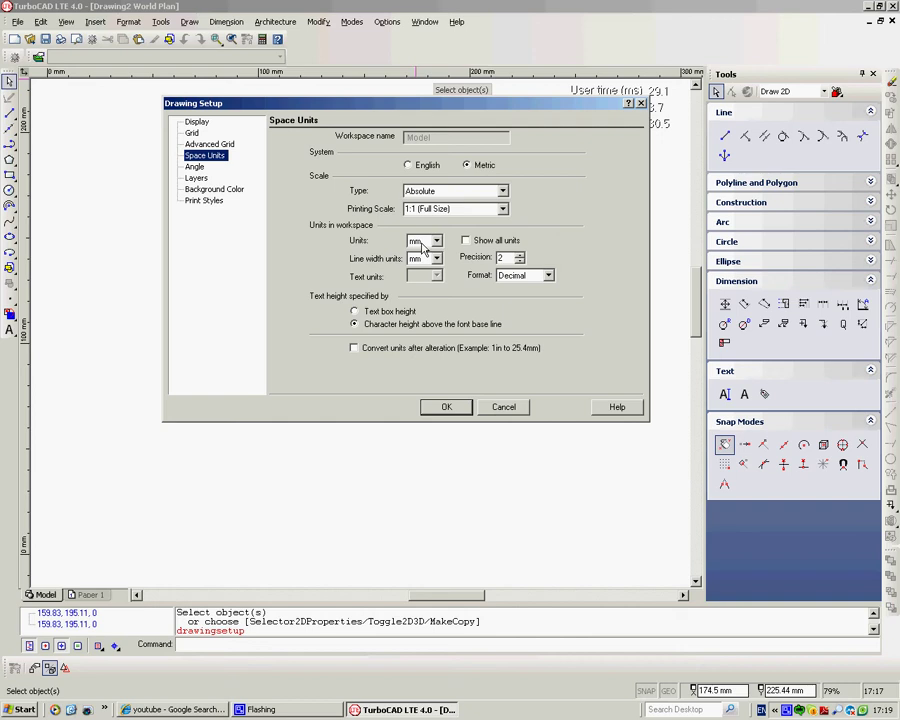
# Go past the Angle page to Layers and add the new layer Layer_1
pyautogui.click(195, 167)
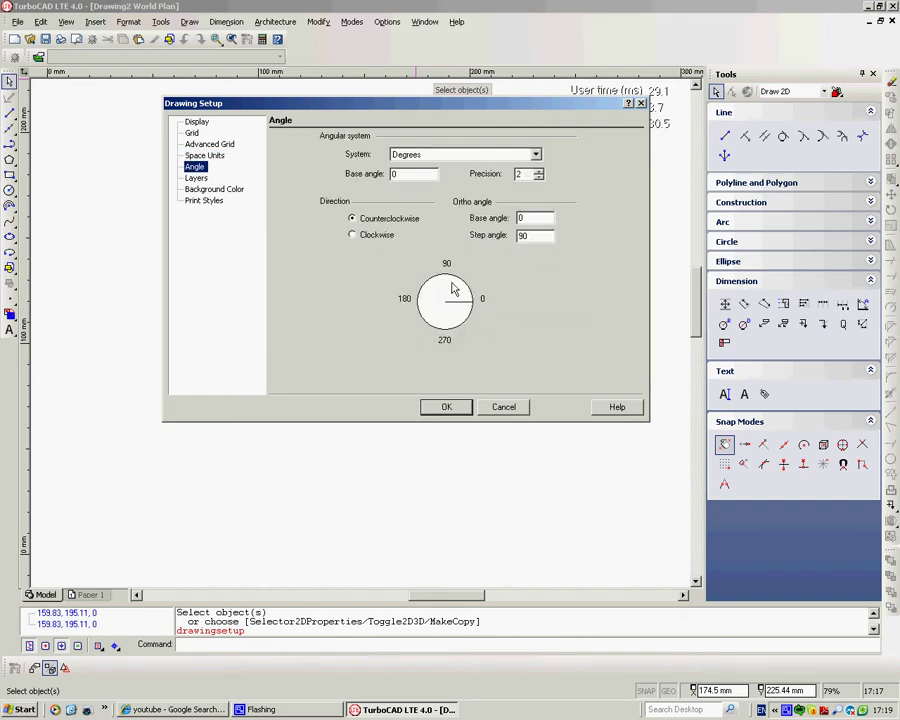
pyautogui.click(196, 178)
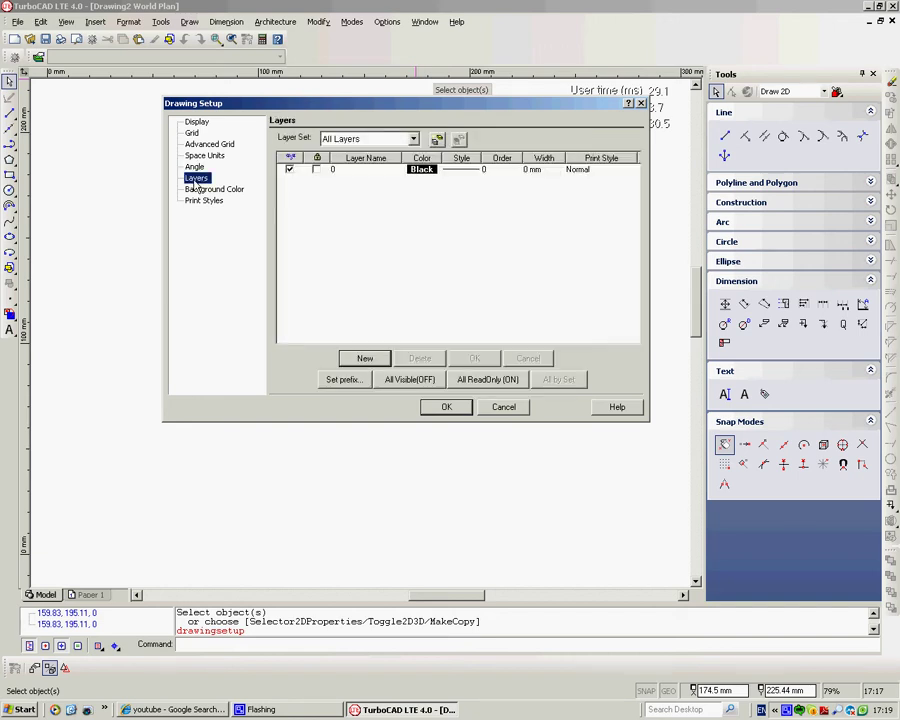
pyautogui.click(366, 359)
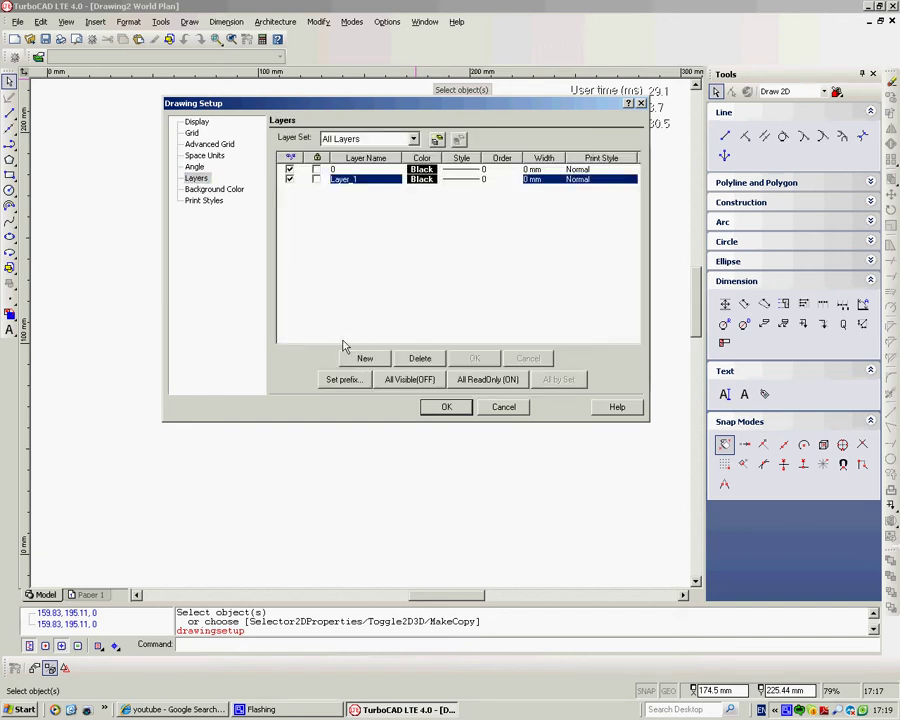
# Set the drawing background colour to Light Blue and confirm Drawing Setup with OK
pyautogui.click(216, 191)
pyautogui.click(457, 208)
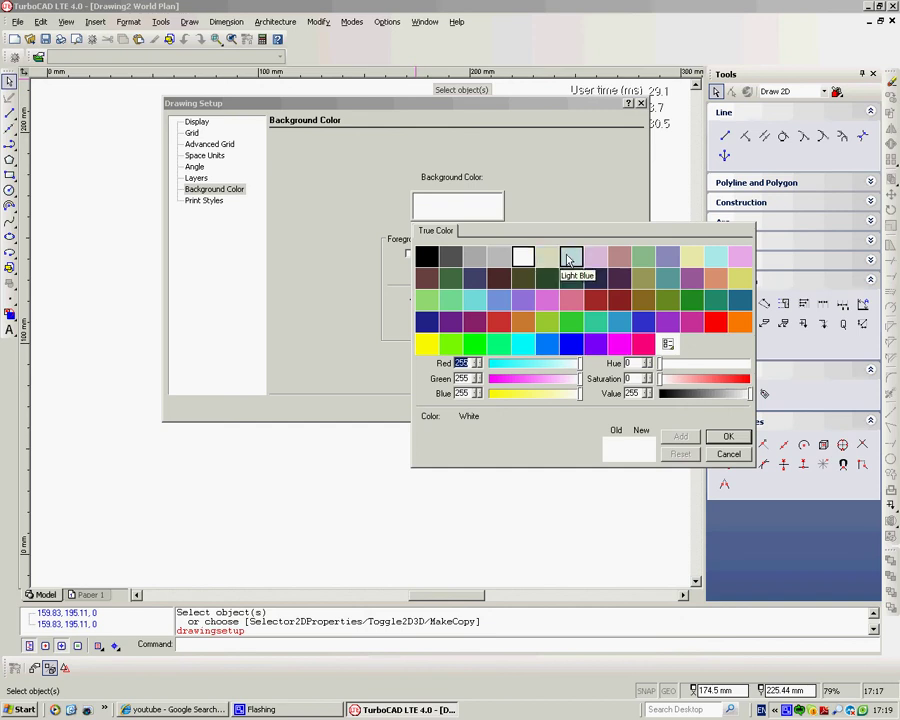
pyautogui.doubleClick(572, 256)
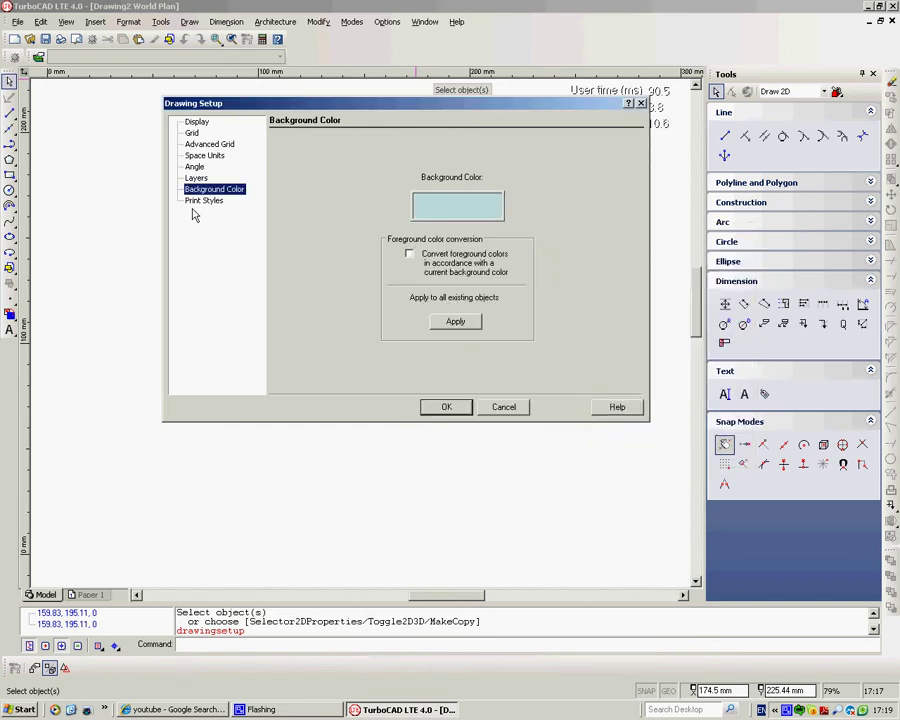
pyautogui.click(203, 201)
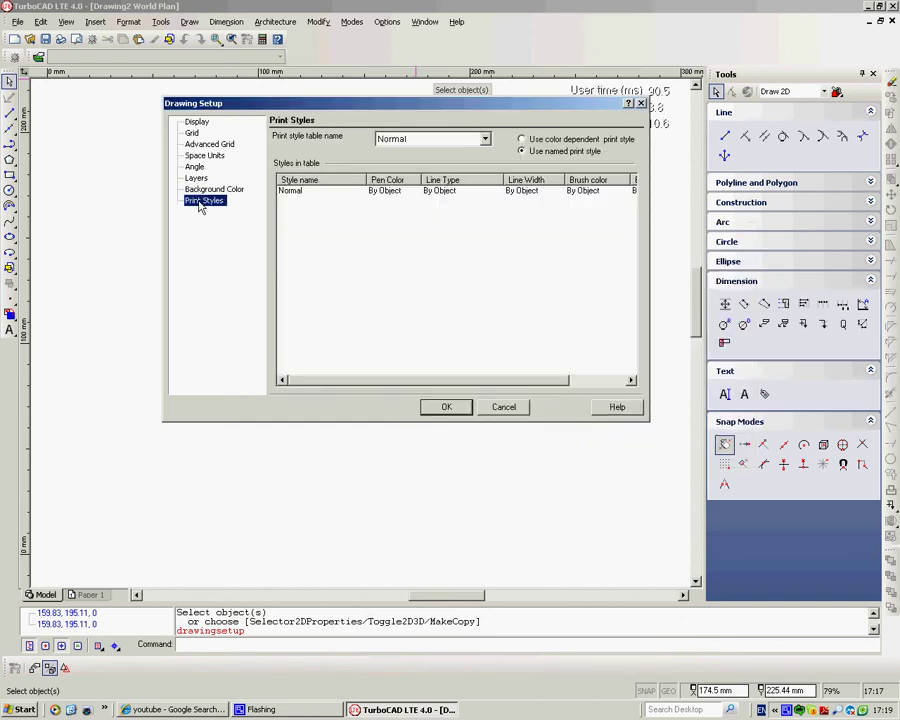
pyautogui.click(446, 409)
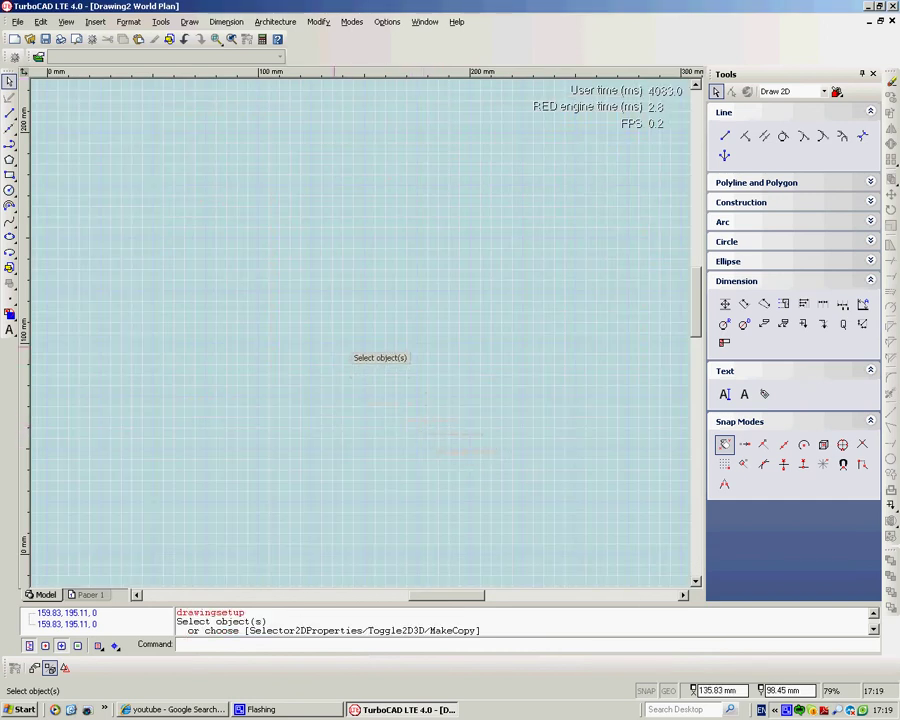
pyautogui.scroll(3, 360, 332)
pyautogui.scroll(-4, 360, 332)
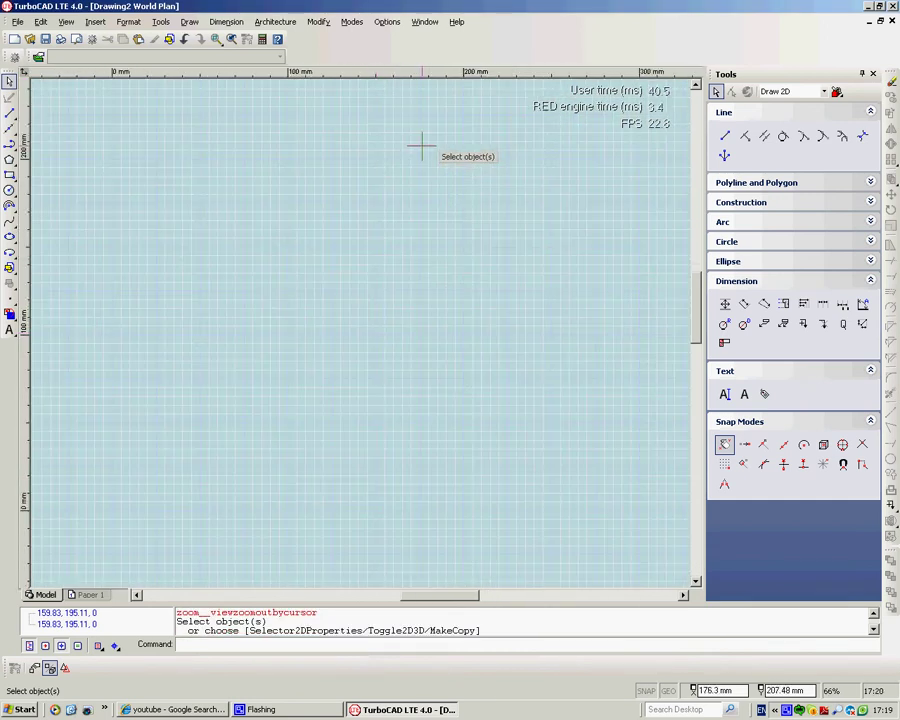
# Reopen Options > Drawing Setup and switch the background colour to white
pyautogui.click(387, 21)
pyautogui.click(409, 86)
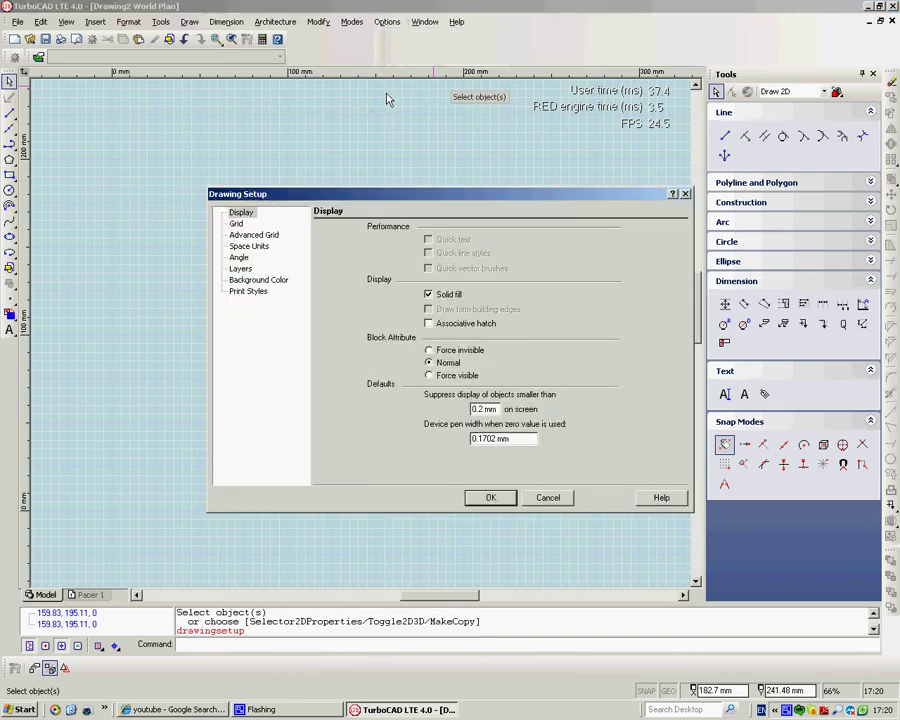
pyautogui.click(246, 280)
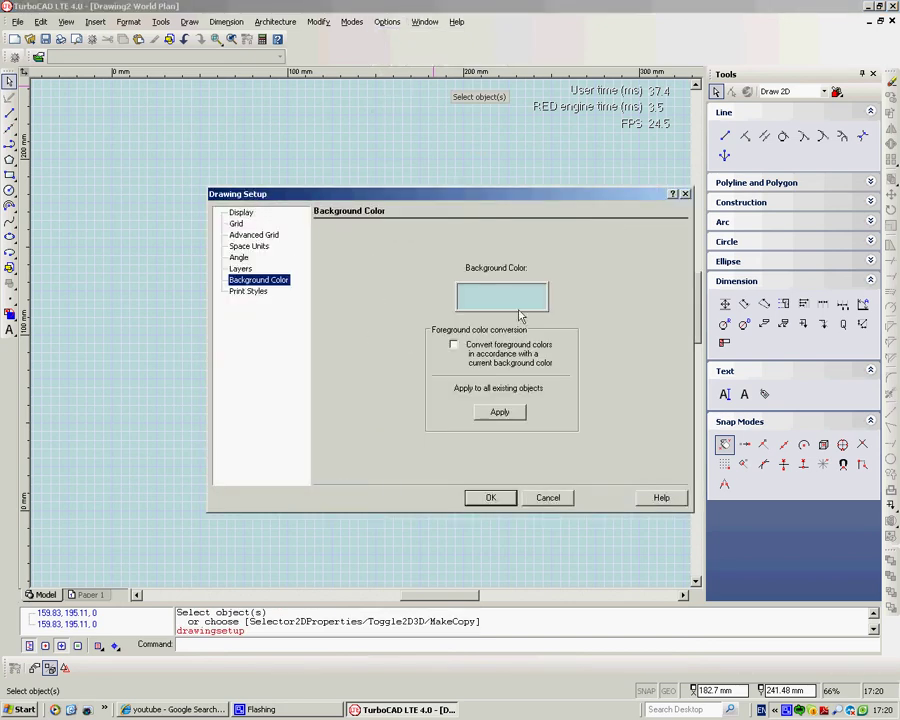
pyautogui.click(502, 297)
pyautogui.doubleClick(566, 348)
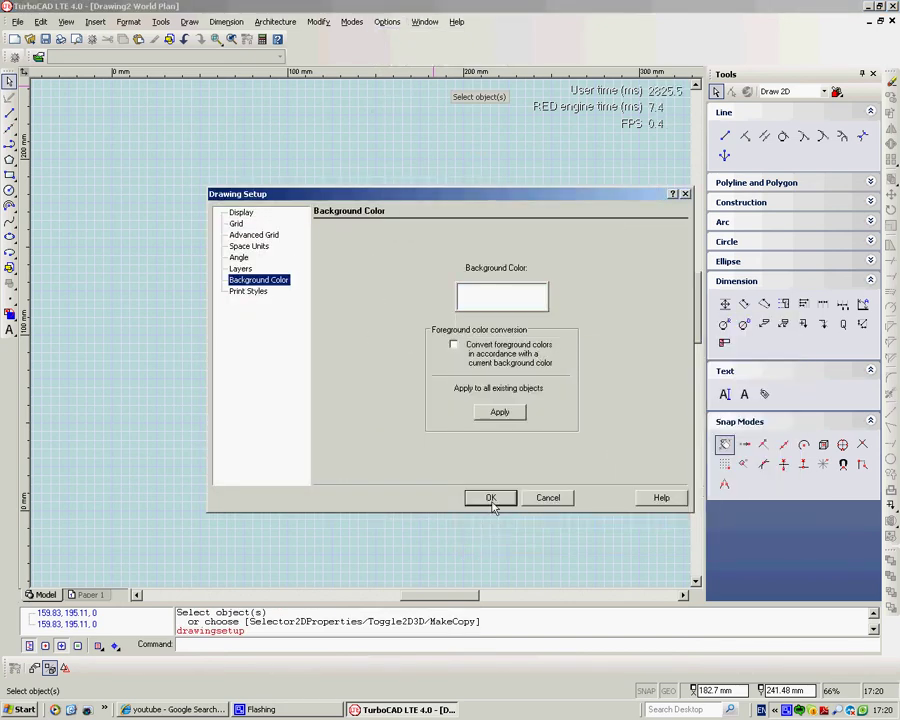
pyautogui.click(486, 498)
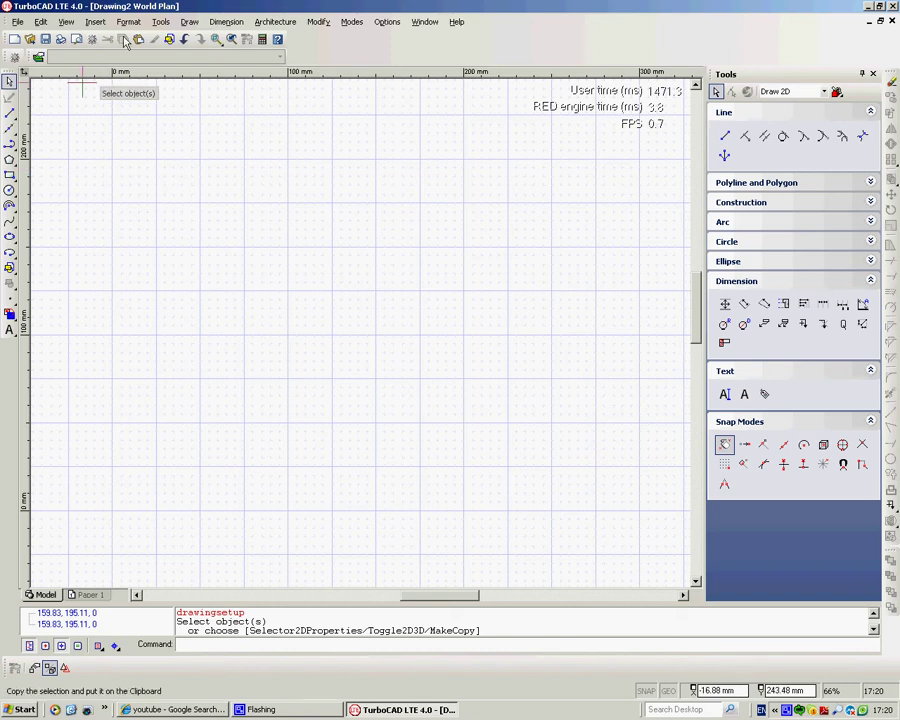
# Draw a connected line chain from the lower left, up near the top, across to the right, and finish it
pyautogui.click(725, 136)
pyautogui.click(88, 394)
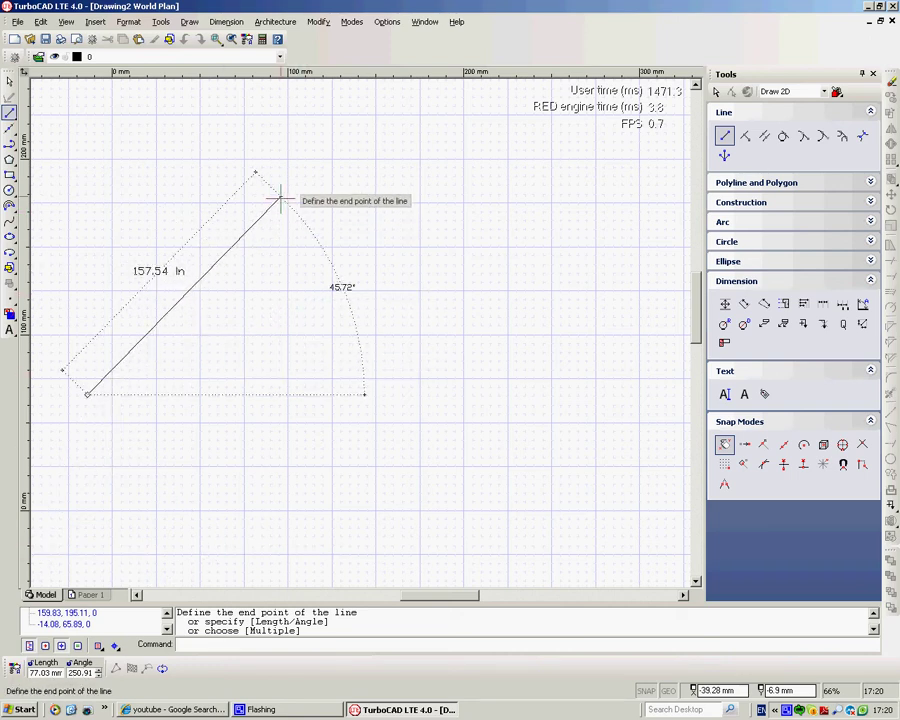
pyautogui.click(288, 150)
pyautogui.click(545, 185)
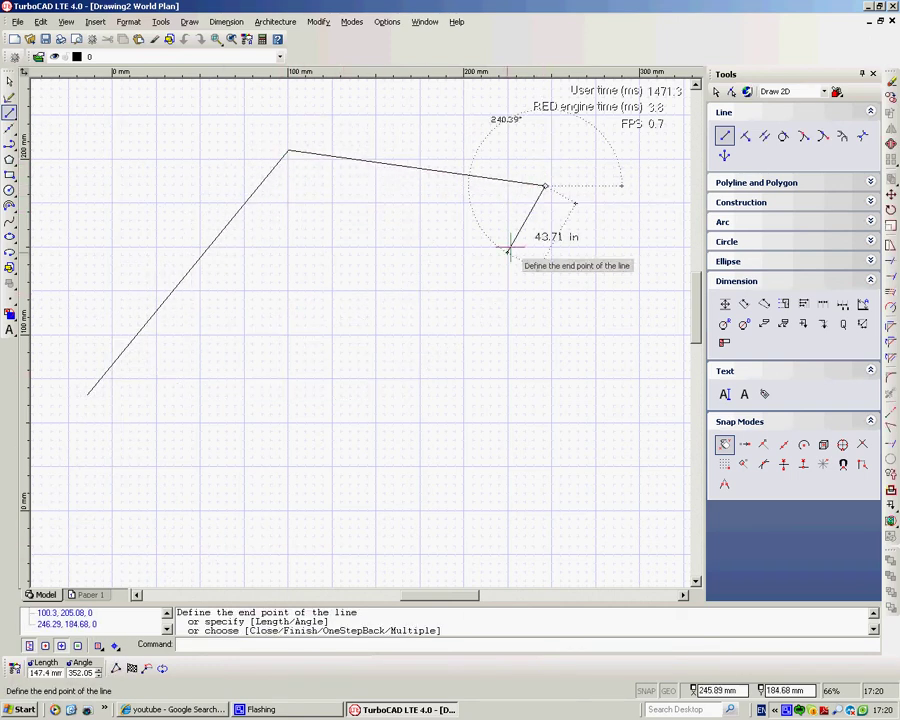
pyautogui.rightClick(368, 257)
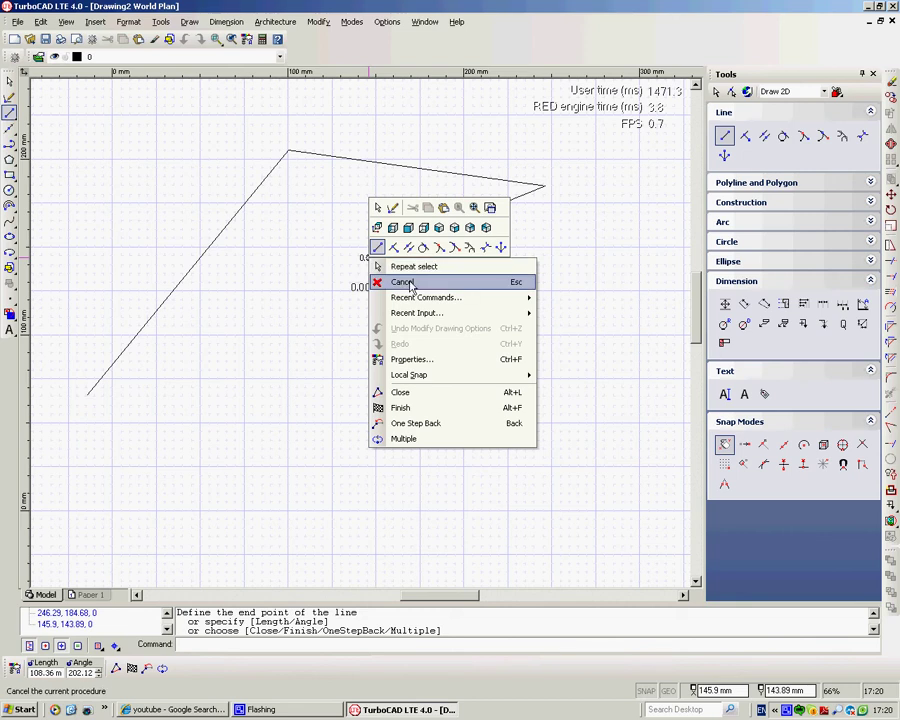
pyautogui.click(398, 406)
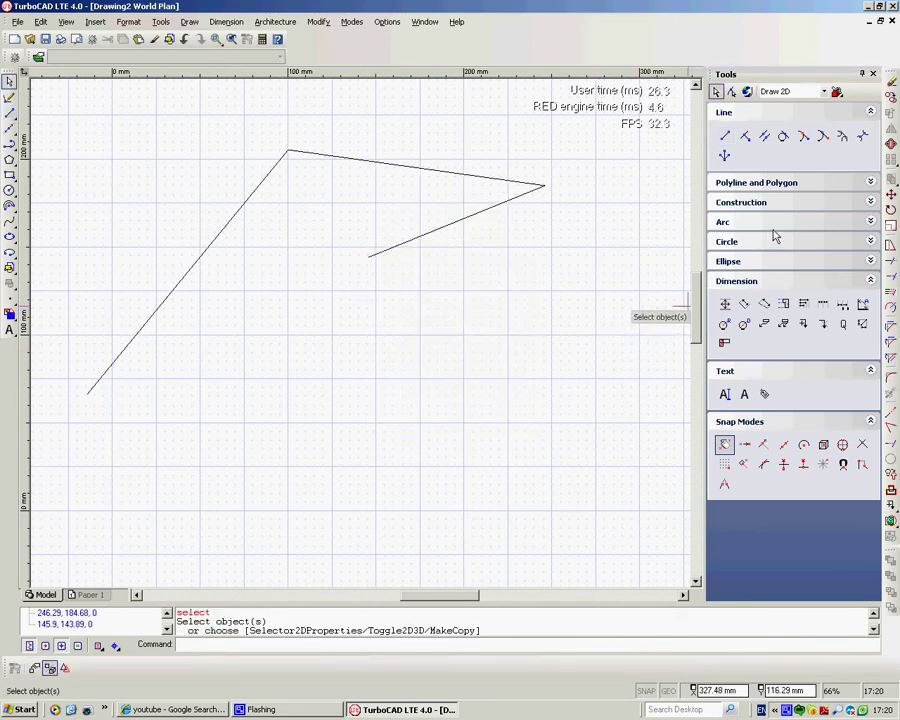
# Draw a rectangle over the diagonal line and a second one at the upper right
pyautogui.click(872, 183)
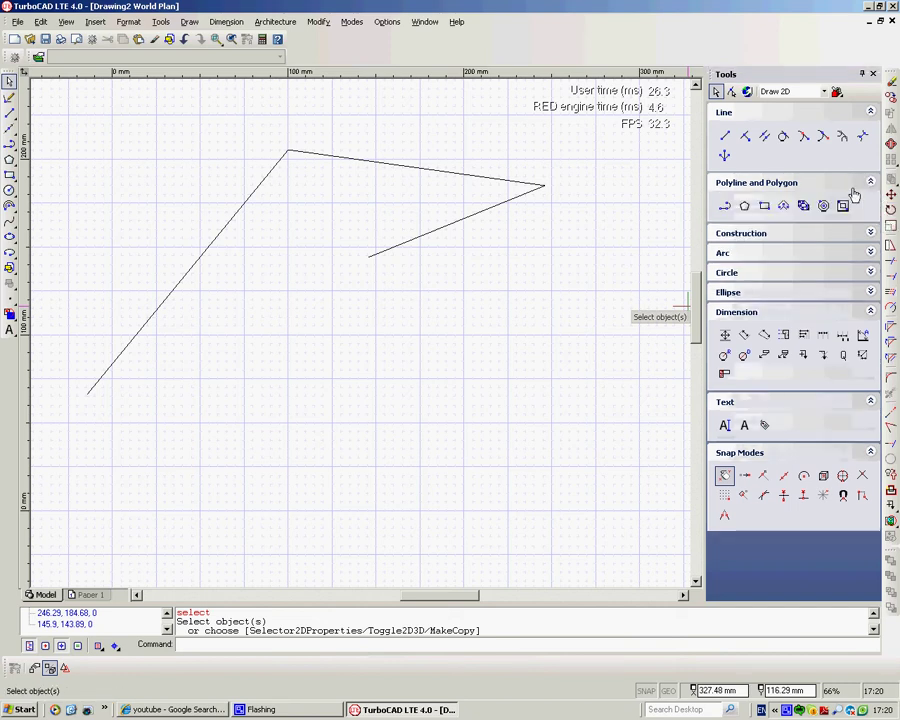
pyautogui.click(764, 205)
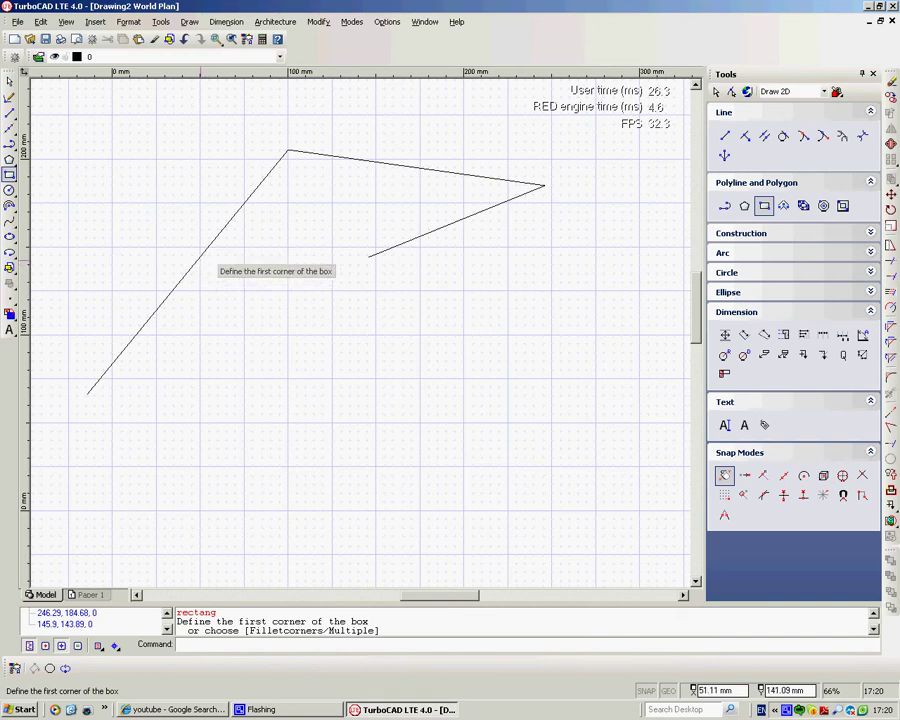
pyautogui.click(166, 248)
pyautogui.click(360, 377)
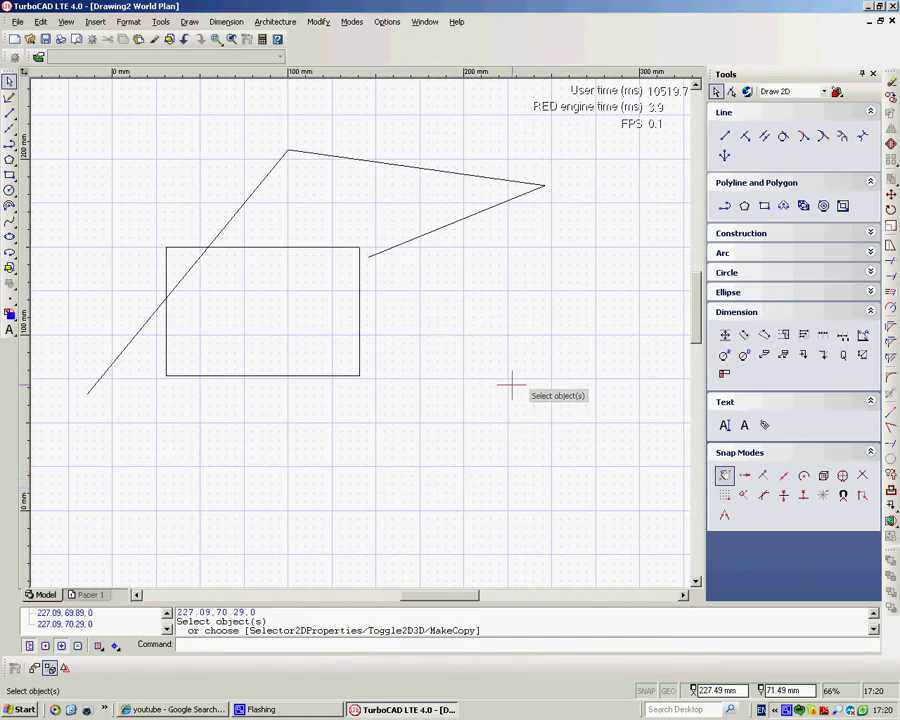
pyautogui.click(764, 205)
pyautogui.click(365, 216)
pyautogui.click(539, 353)
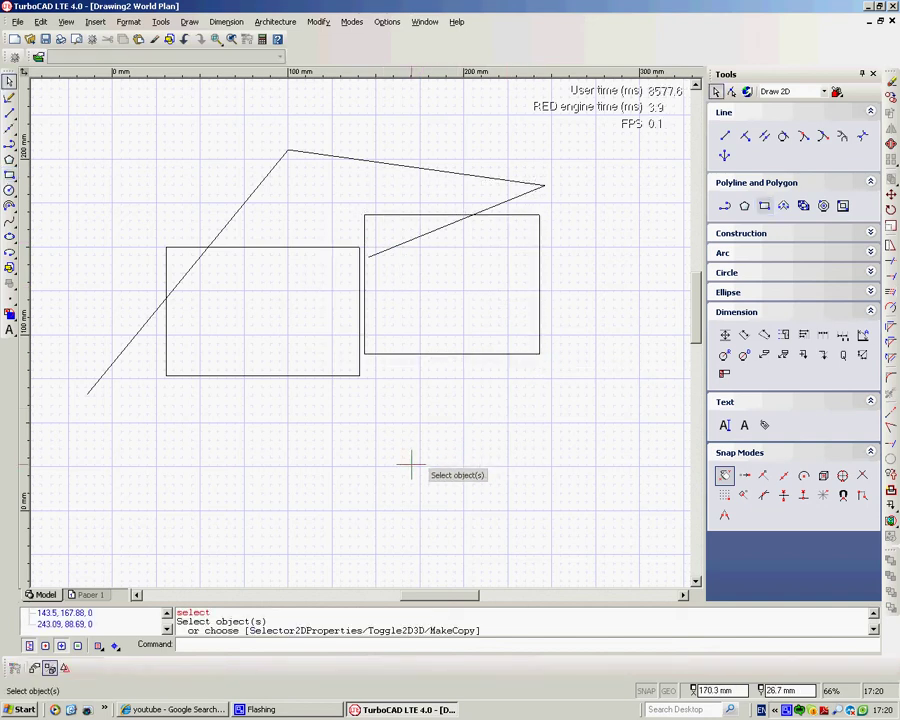
# Add four more overlapping rectangles: a lower one, a small one, a bottom-right one and a tall left one
pyautogui.press('space')
pyautogui.click(292, 358)
pyautogui.click(482, 513)
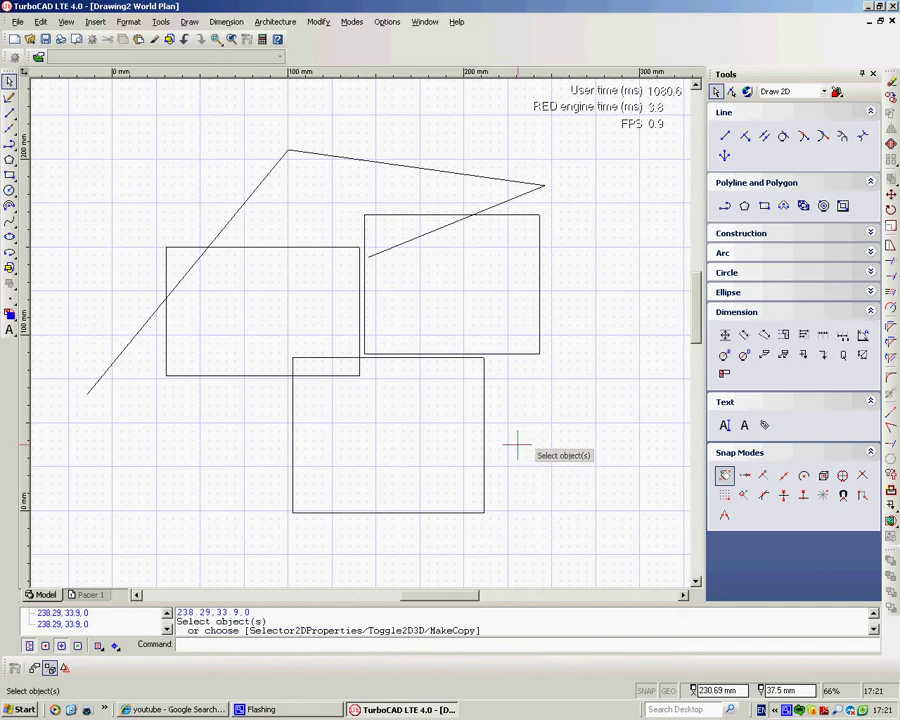
pyautogui.press('space')
pyautogui.click(353, 380)
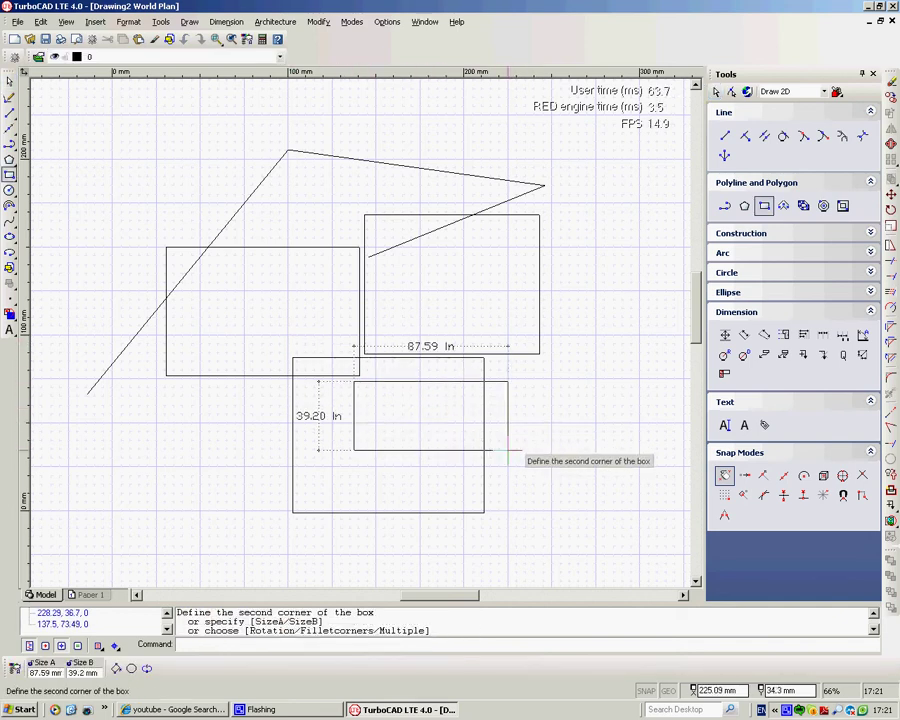
pyautogui.click(546, 464)
pyautogui.press('space')
pyautogui.click(386, 411)
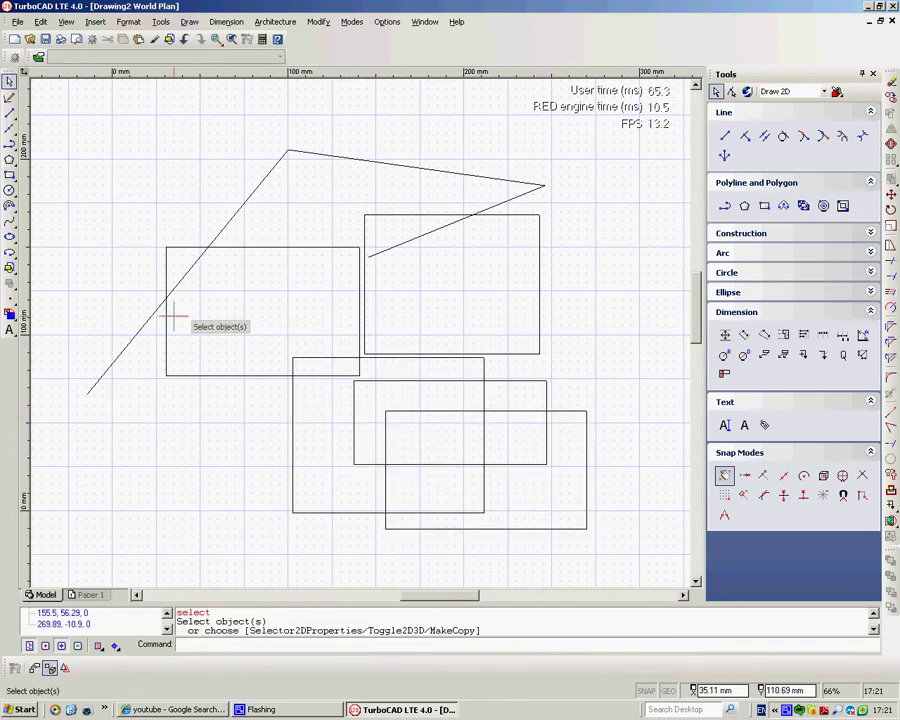
pyautogui.doubleClick(203, 311)
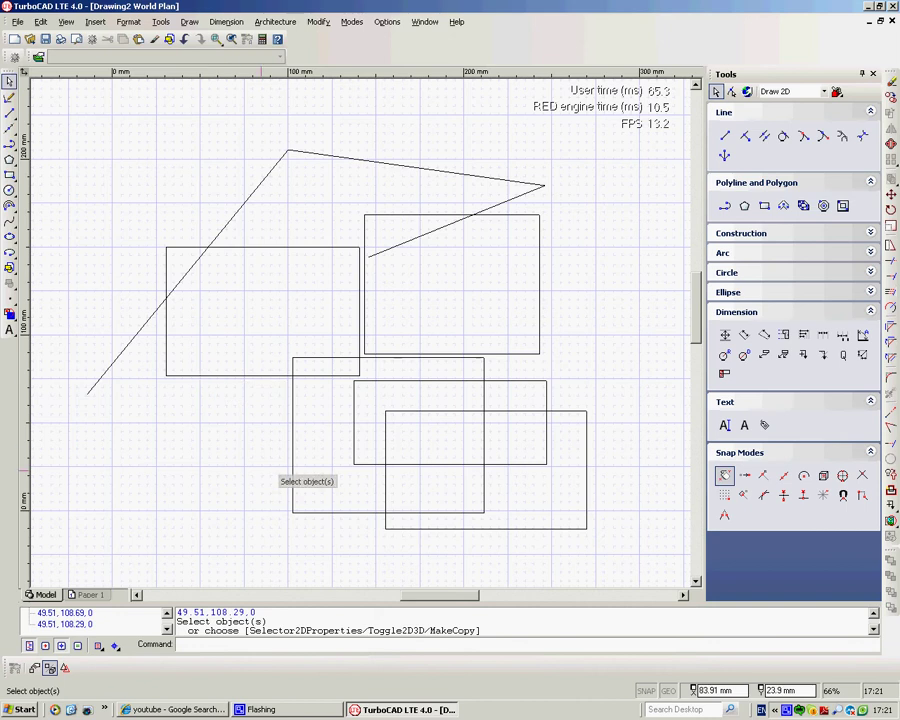
pyautogui.press('space')
pyautogui.click(207, 321)
pyautogui.click(313, 455)
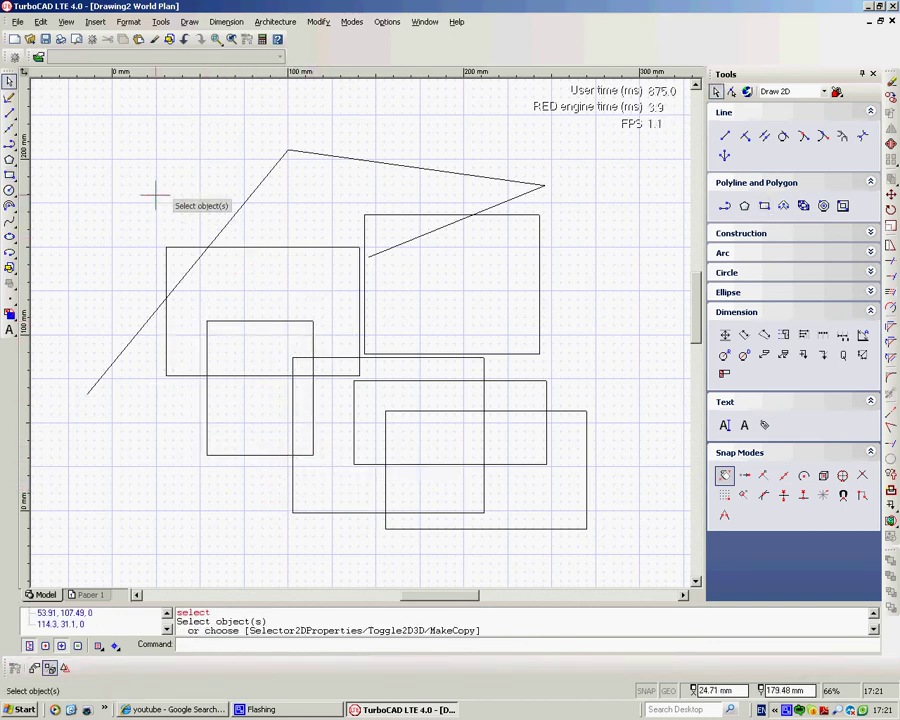
# Use Repeat Rectangle to add a small box near the top-left of the drawing
pyautogui.rightClick(113, 141)
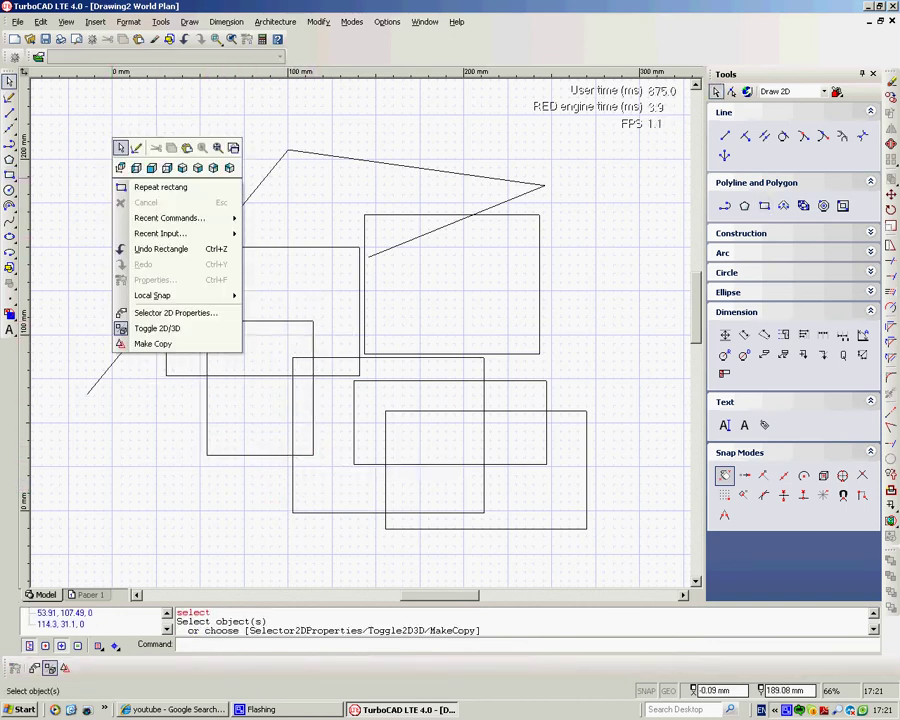
pyautogui.click(162, 187)
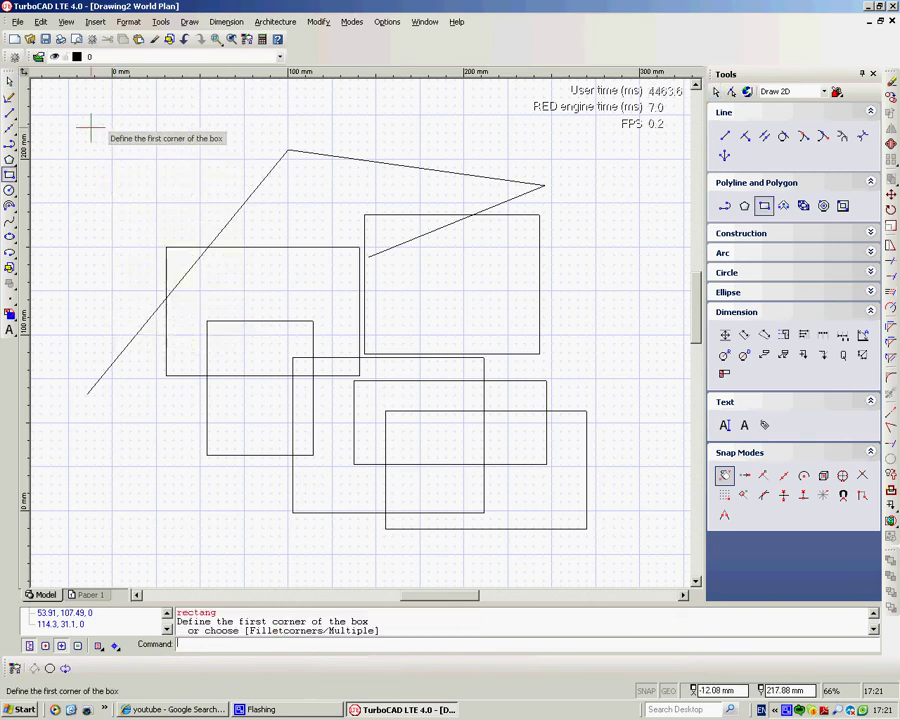
pyautogui.click(70, 122)
pyautogui.click(156, 213)
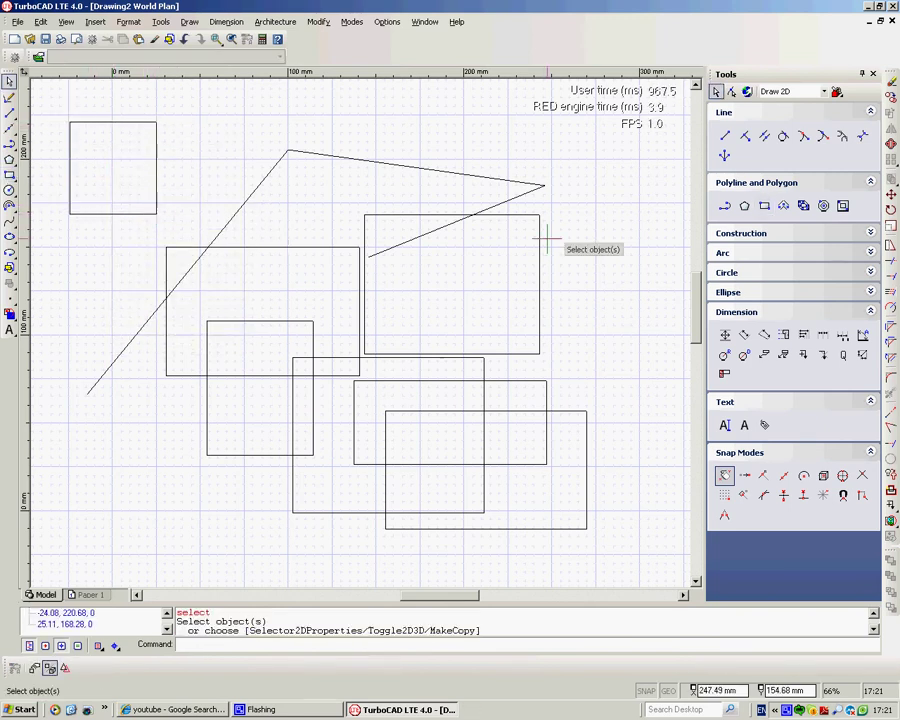
# Draw the first six-sided polygon, circumscribed about its circle, right of the rectangles
pyautogui.click(744, 205)
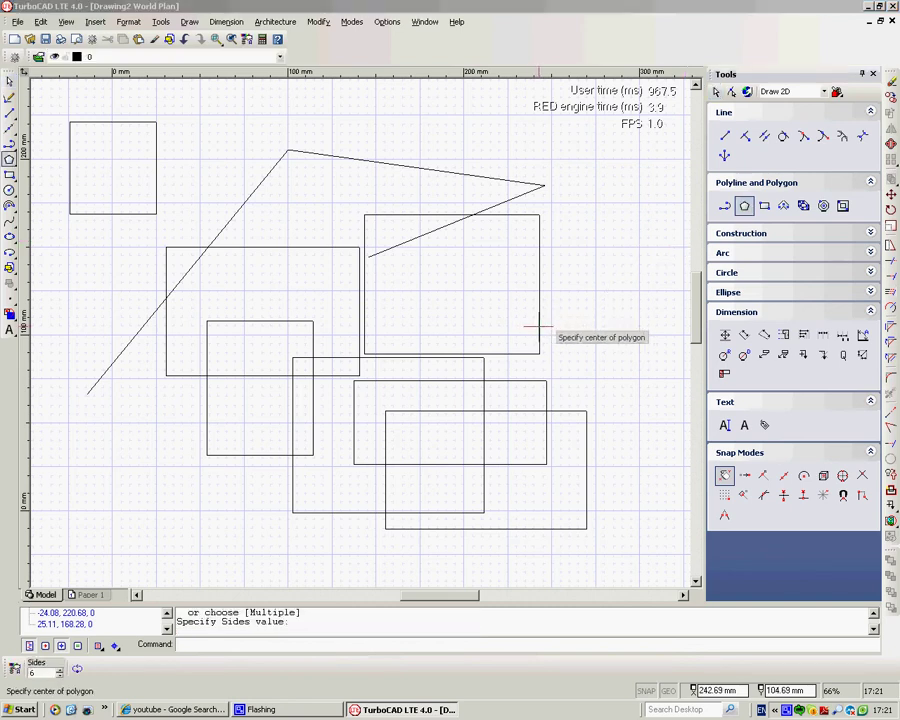
pyautogui.moveTo(433, 599); pyautogui.dragTo(476, 596)
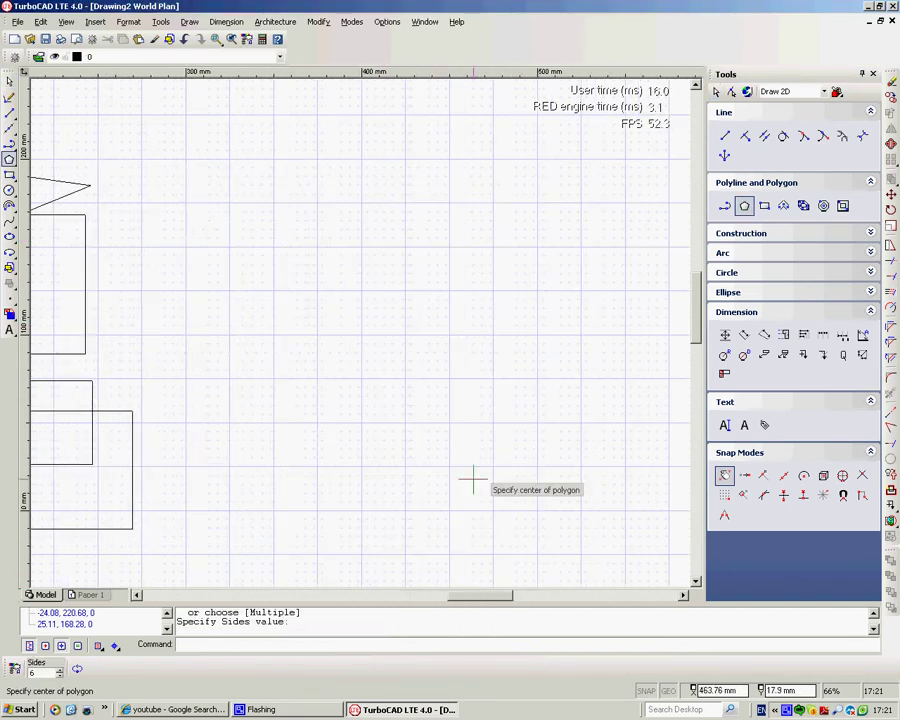
pyautogui.click(320, 260)
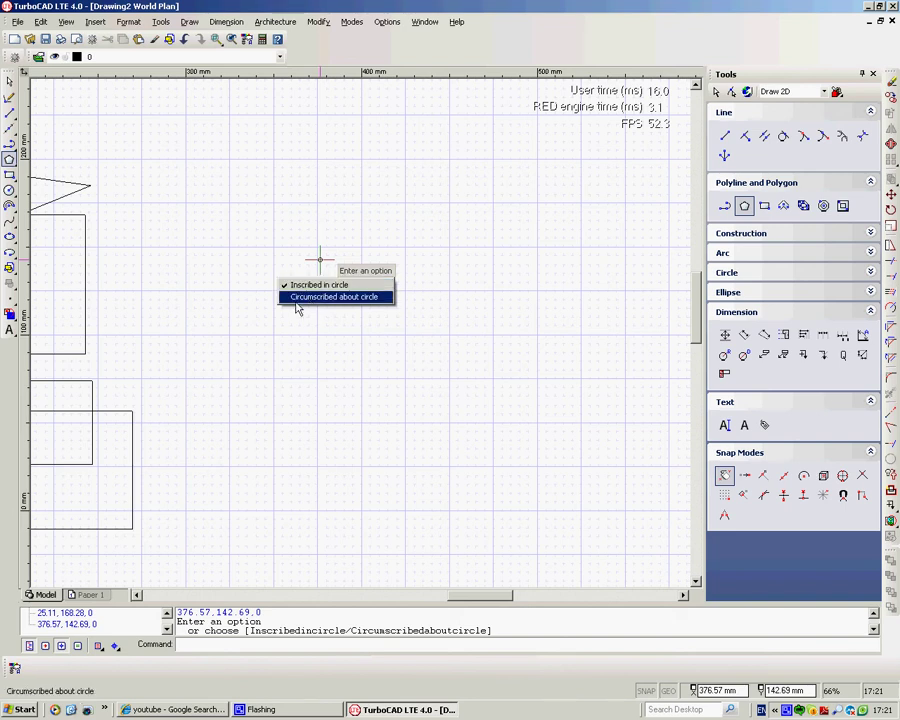
pyautogui.click(333, 297)
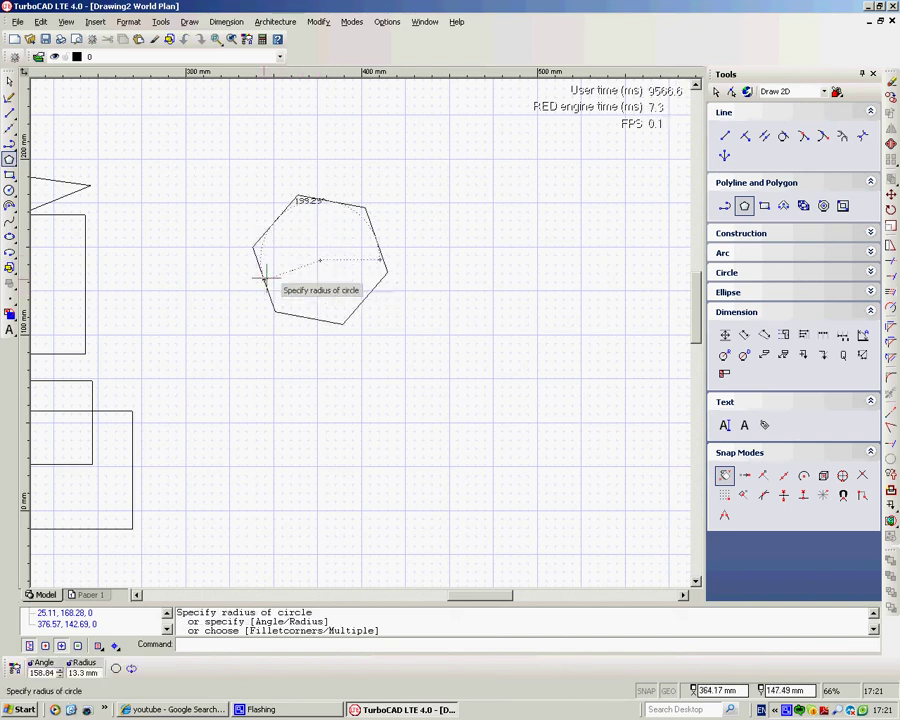
pyautogui.click(305, 366)
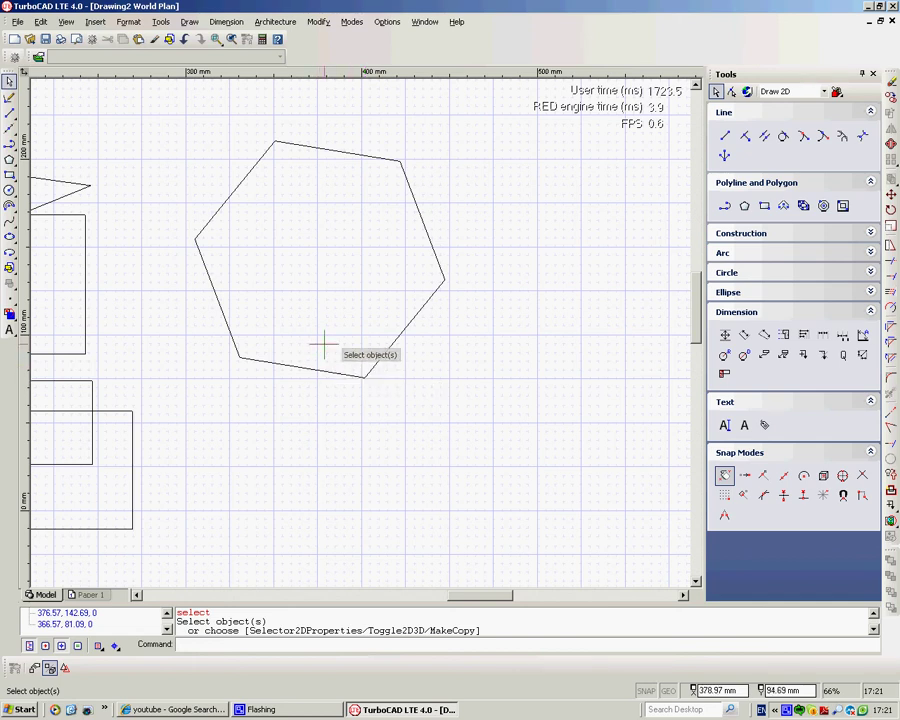
# Add two more overlapping circumscribed hexagons, repeating the polygon command
pyautogui.click(438, 313)
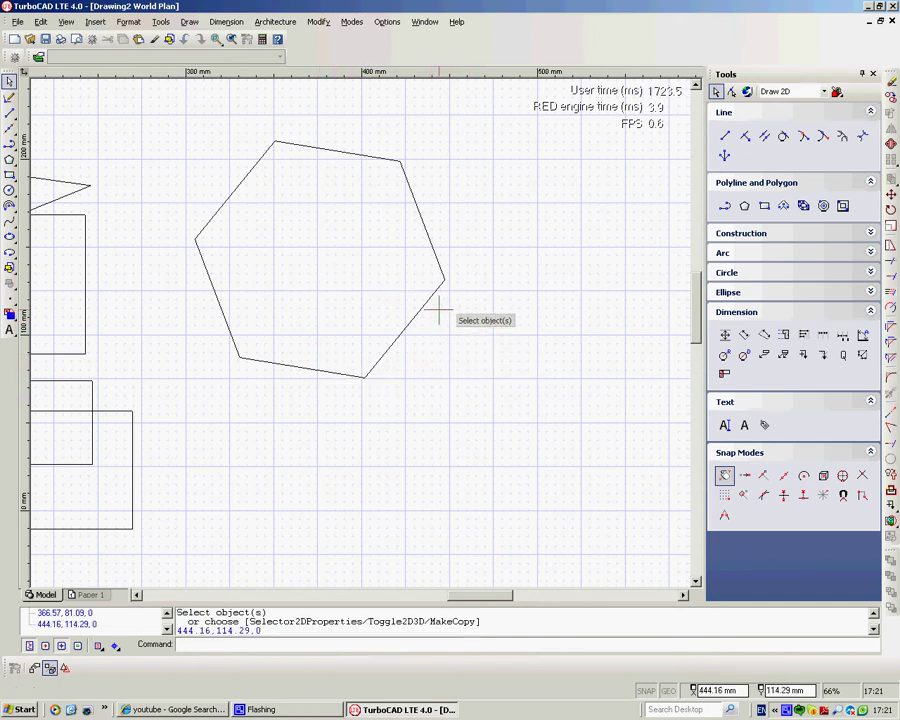
pyautogui.click(429, 319)
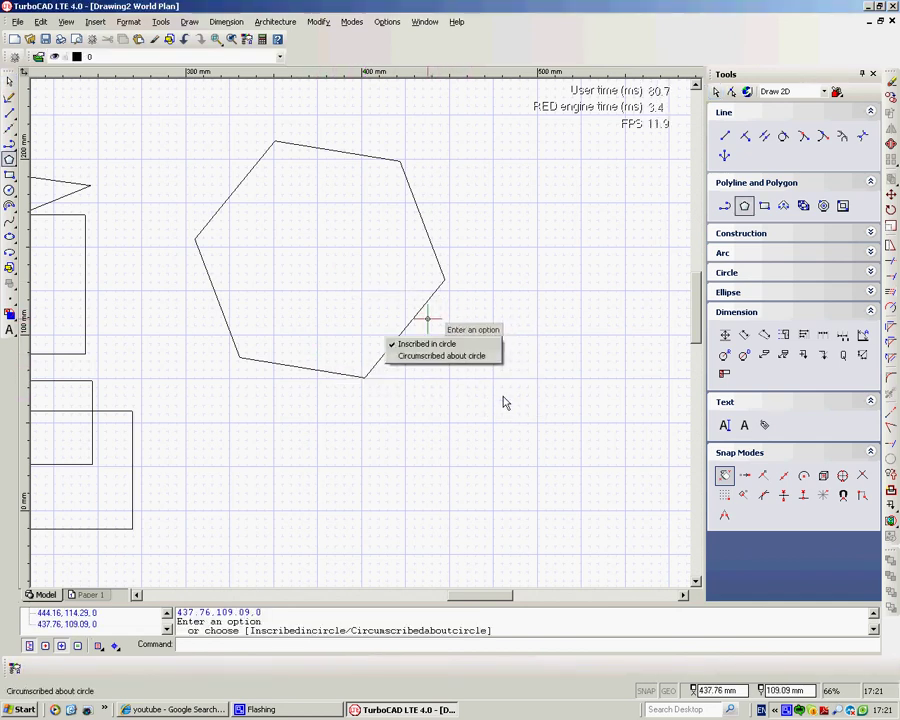
pyautogui.click(442, 358)
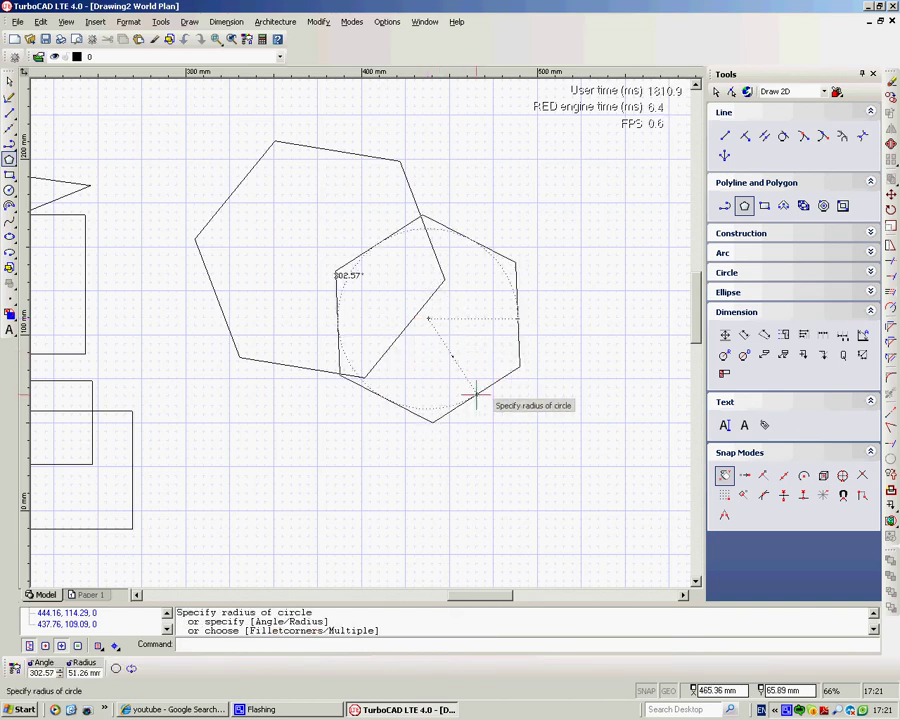
pyautogui.click(476, 395)
pyautogui.rightClick(437, 190)
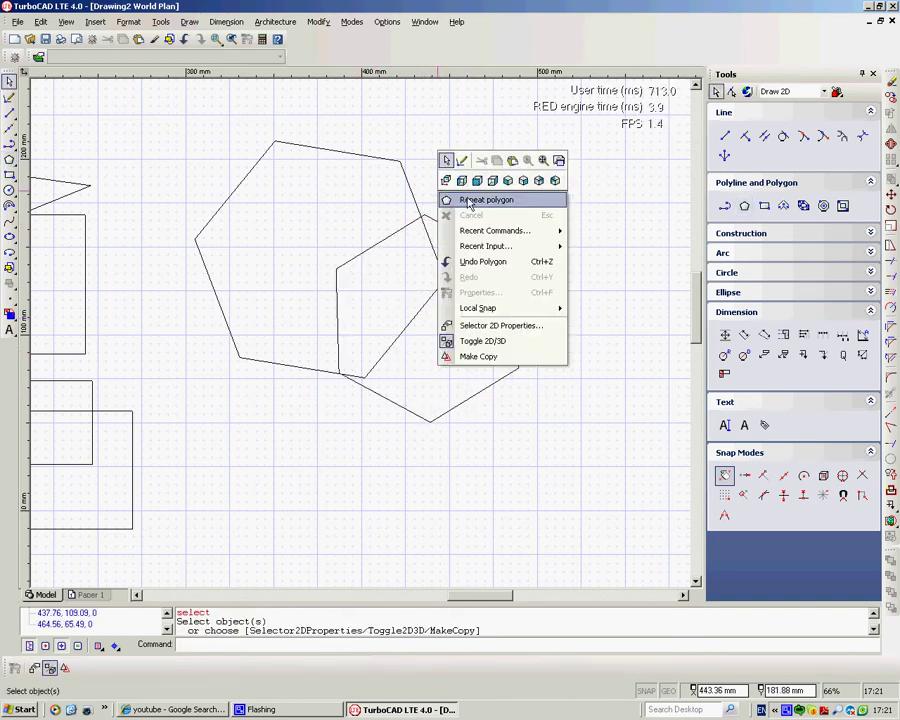
pyautogui.click(470, 198)
pyautogui.click(259, 403)
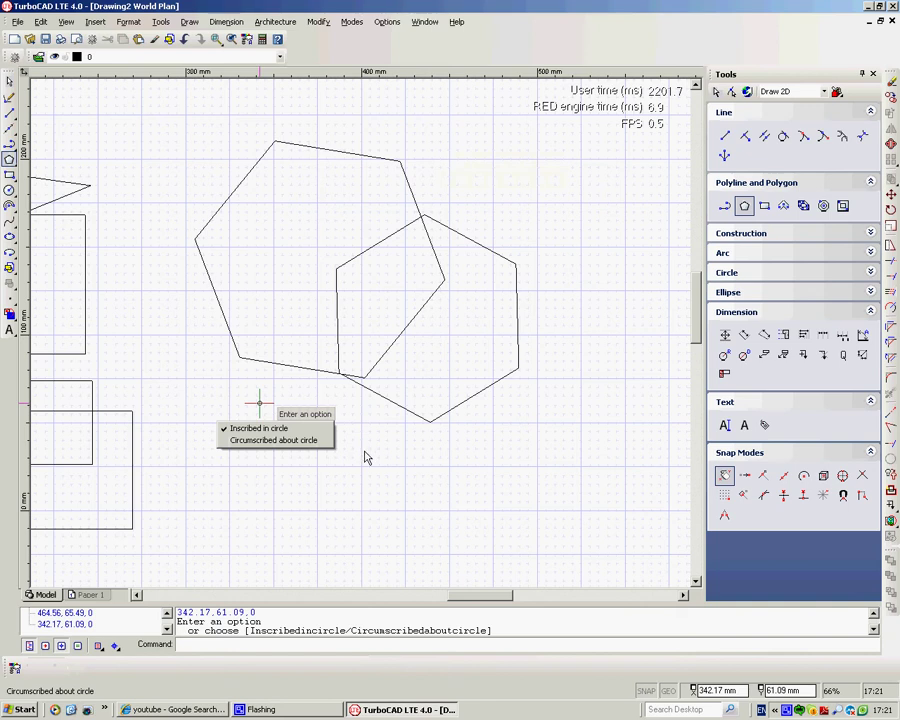
pyautogui.click(289, 440)
pyautogui.click(301, 473)
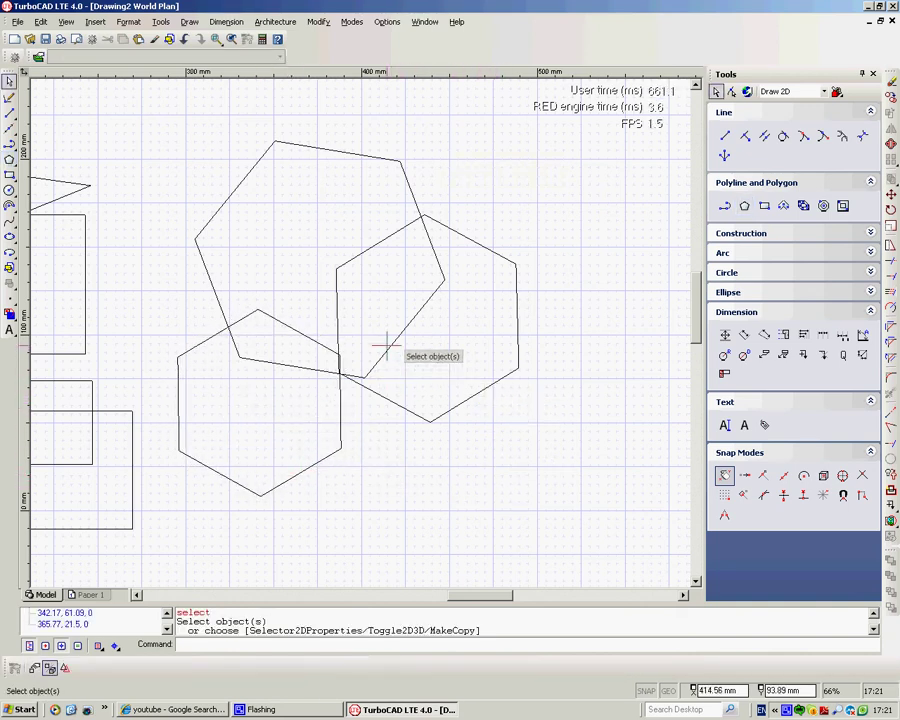
# Pan and zoom out so the line chain, rectangles and hexagons all fit in view
pyautogui.moveTo(323, 334); pyautogui.dragTo(466, 342, button='middle')
pyautogui.moveTo(390, 426)
pyautogui.mouseDown(button='middle')
pyautogui.moveTo(435, 401)
pyautogui.moveTo(581, 355)
pyautogui.moveTo(570, 358)
pyautogui.mouseUp(button='middle')
pyautogui.scroll(-1, 360, 333)
pyautogui.scroll(-1, 360, 333)
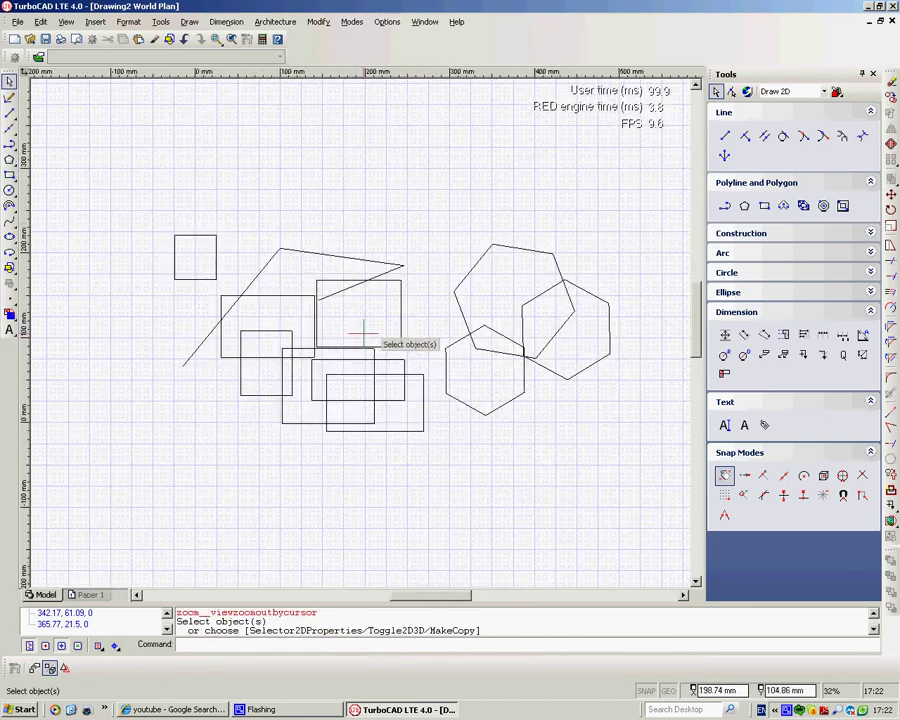
pyautogui.moveTo(362, 326)
pyautogui.mouseDown(button='middle')
pyautogui.moveTo(304, 156)
pyautogui.moveTo(216, 220)
pyautogui.moveTo(408, 411)
pyautogui.moveTo(469, 296)
pyautogui.moveTo(389, 288)
pyautogui.moveTo(327, 267)
pyautogui.mouseUp(button='middle')
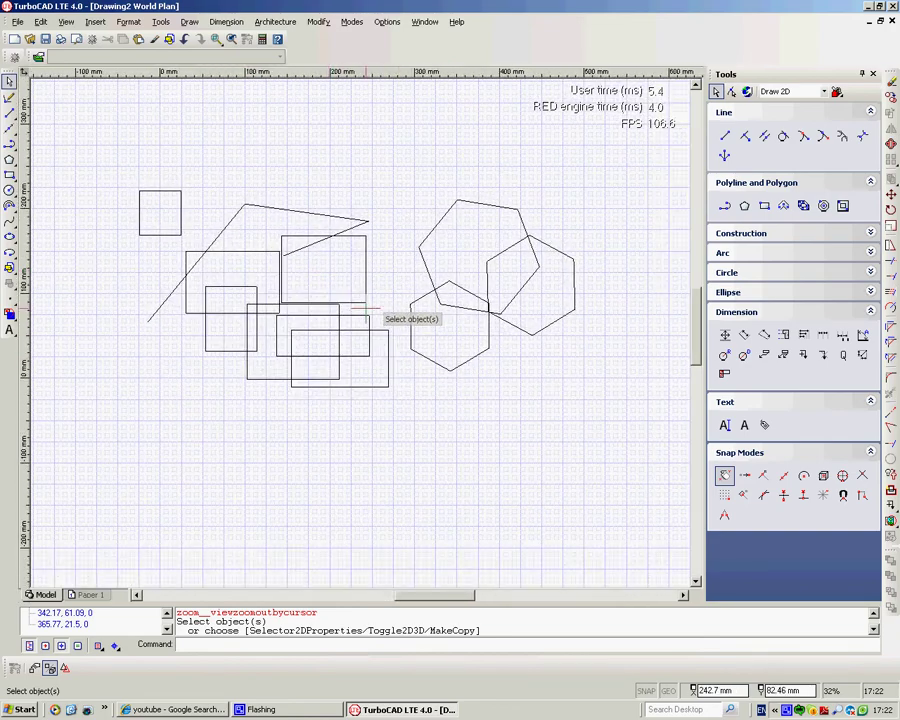
pyautogui.scroll(1, 370, 308)
pyautogui.scroll(-2, 368, 332)
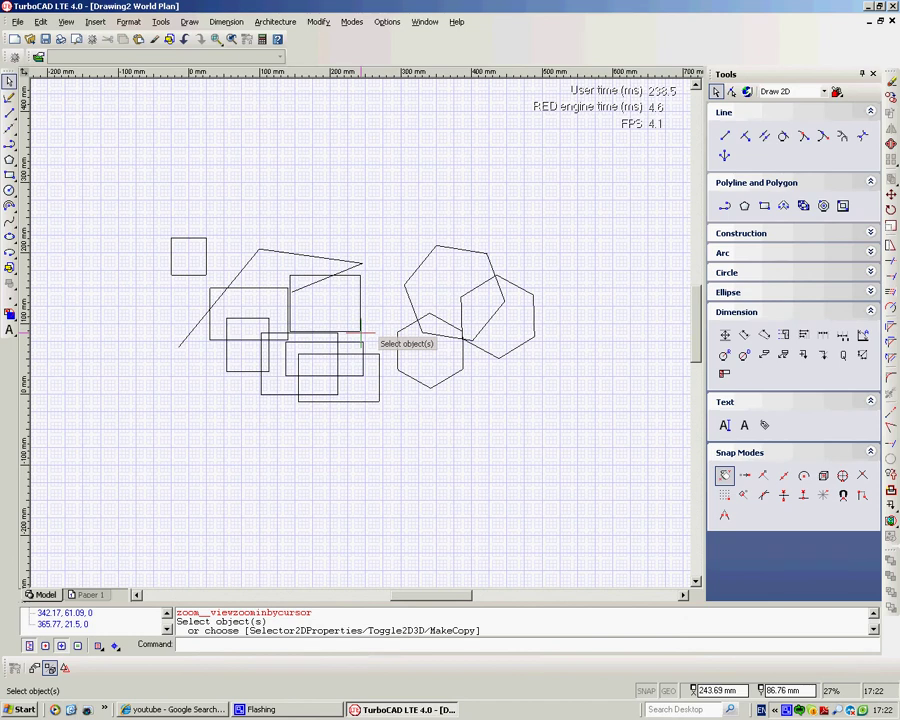
# Open Customize and tick the Copy toolbar, moving the floating toolbar and dialog aside
pyautogui.doubleClick(643, 43)
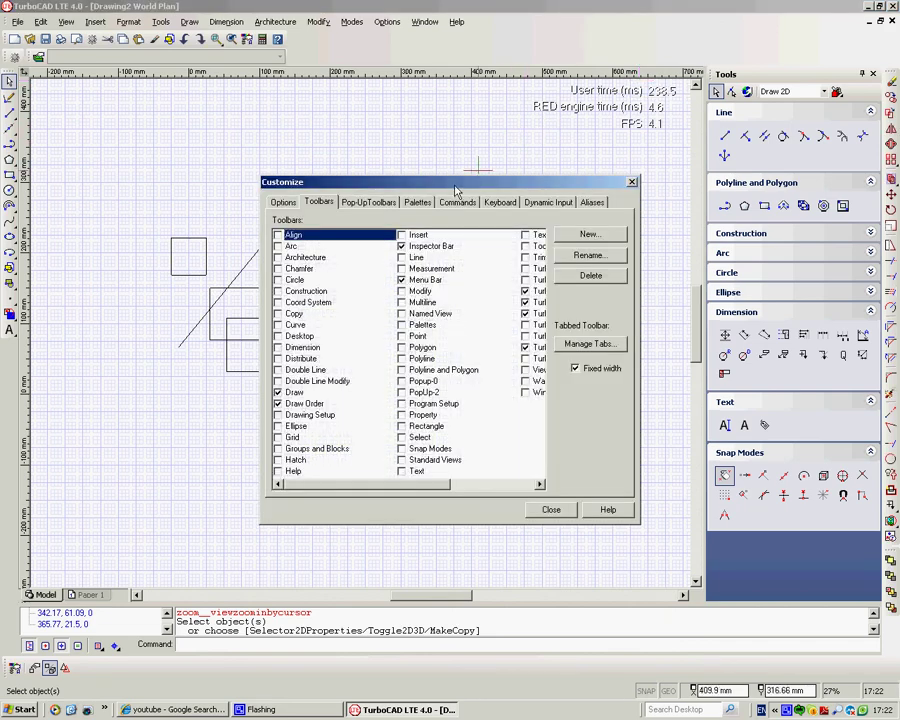
pyautogui.moveTo(456, 183); pyautogui.dragTo(372, 104)
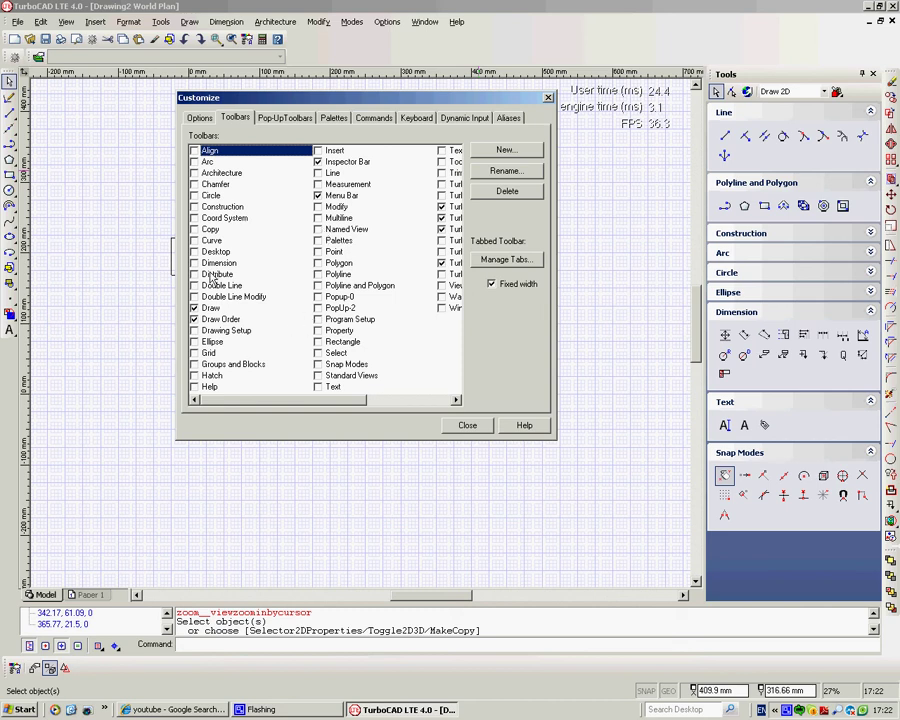
pyautogui.click(195, 230)
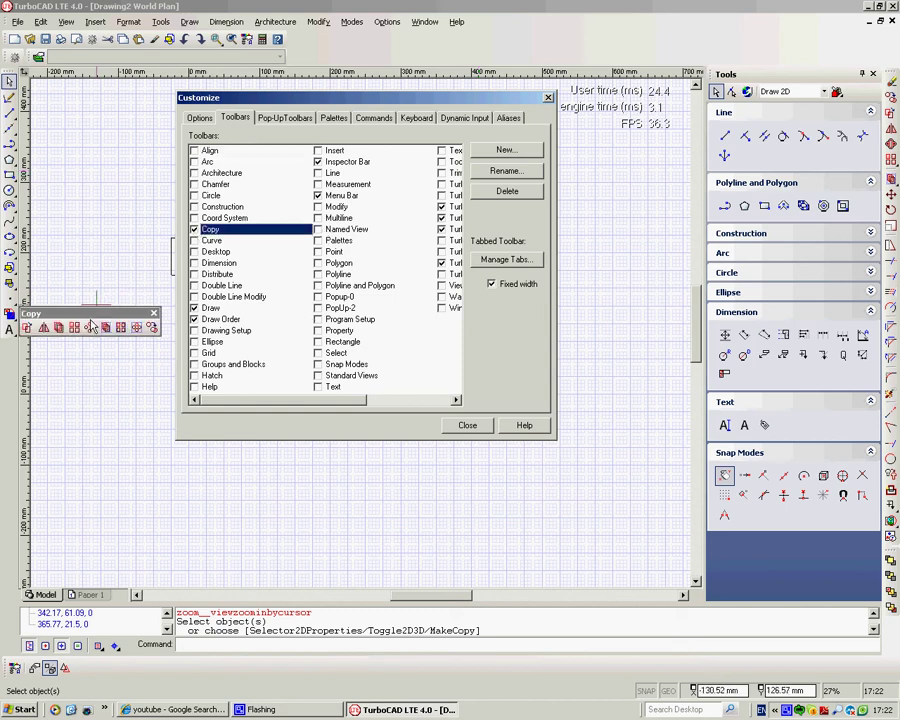
pyautogui.moveTo(130, 310); pyautogui.dragTo(107, 104)
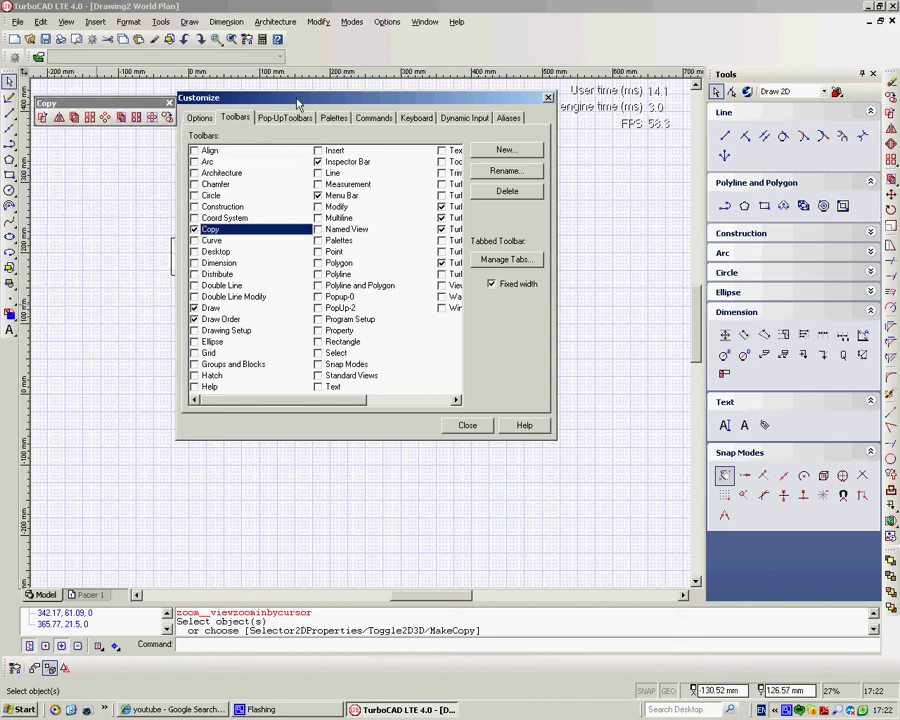
pyautogui.moveTo(296, 103); pyautogui.dragTo(381, 113)
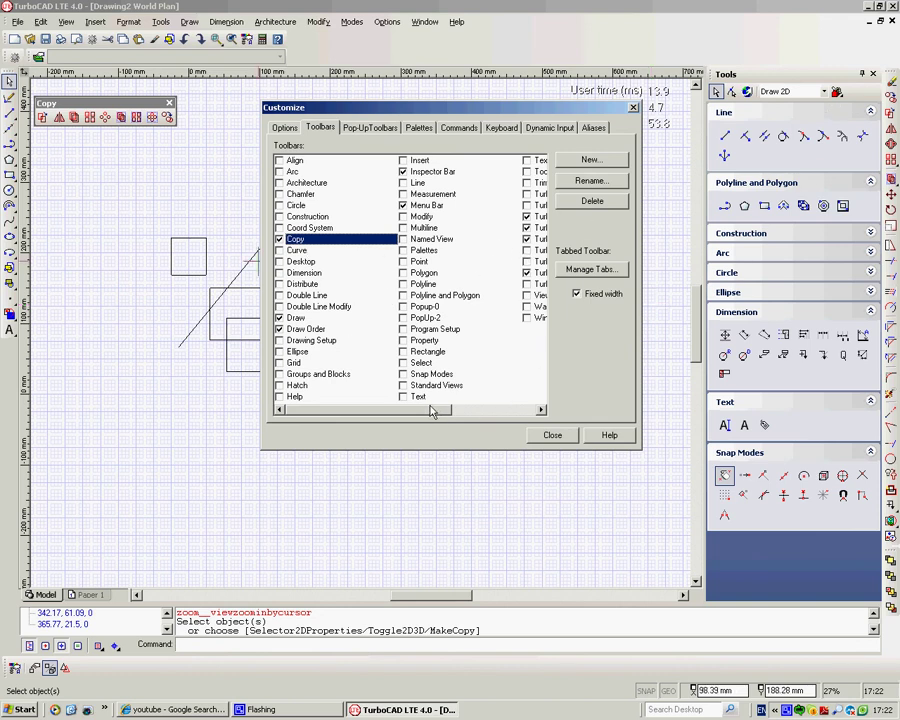
# Turn on the Properties and Styles toolbars, leaving the Layers toolbar shown
pyautogui.moveTo(431, 411); pyautogui.dragTo(488, 414)
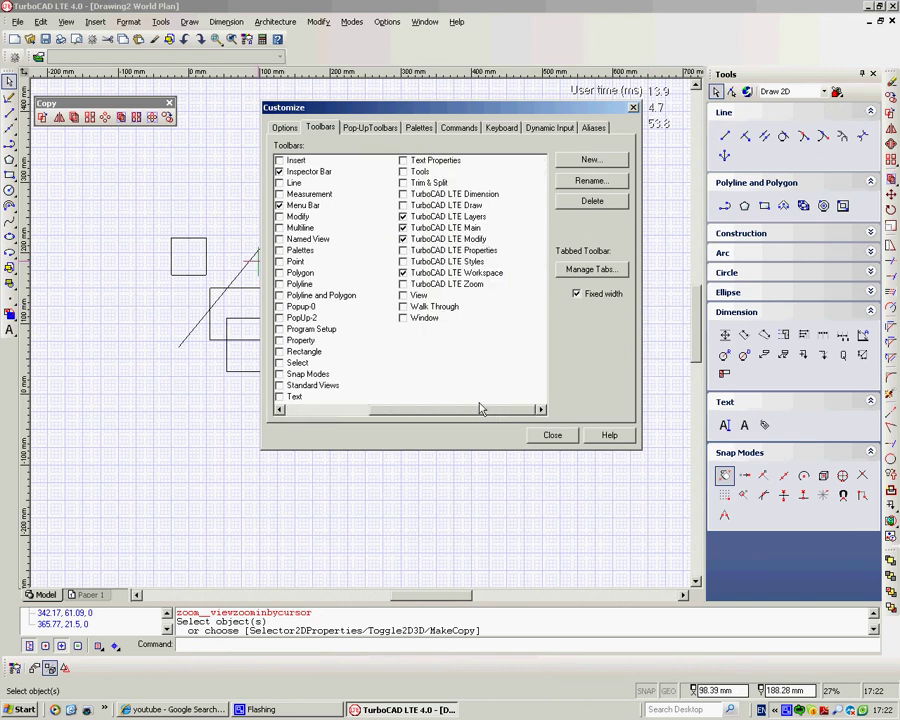
pyautogui.click(412, 251)
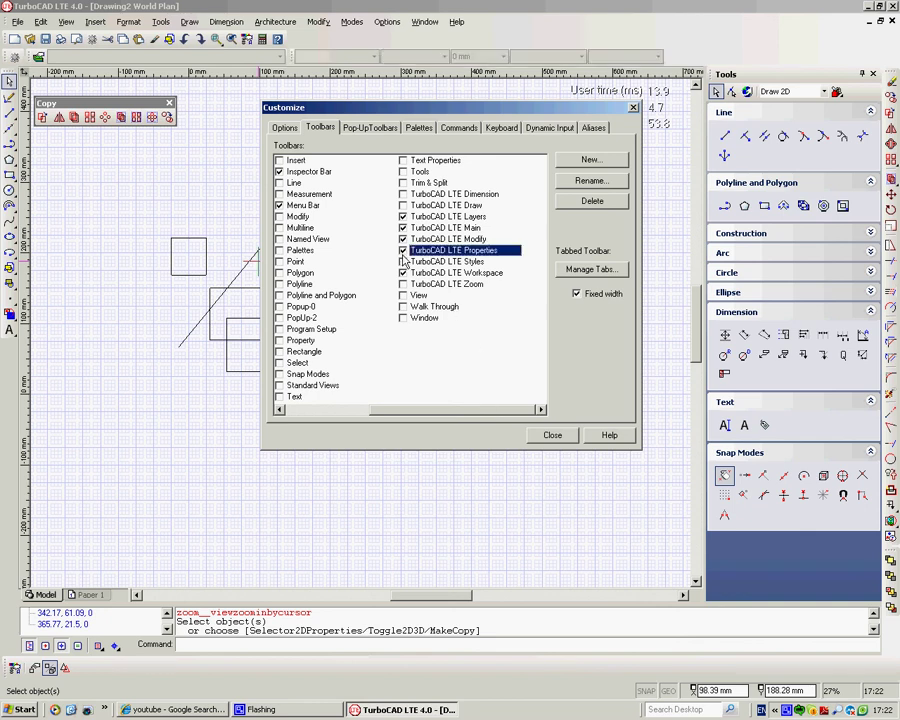
pyautogui.click(413, 262)
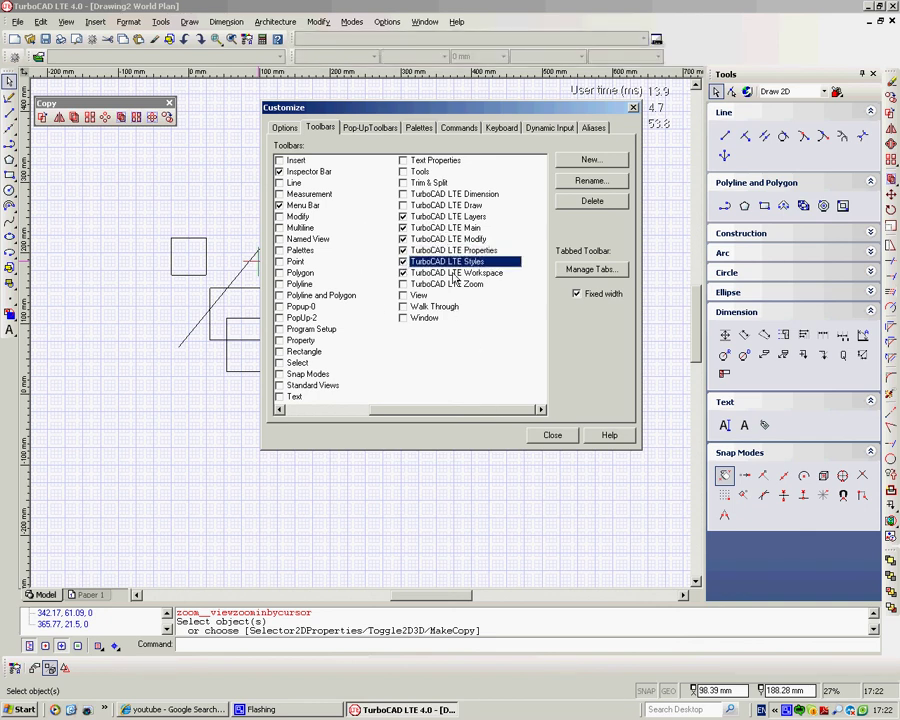
pyautogui.click(403, 228)
pyautogui.click(403, 217)
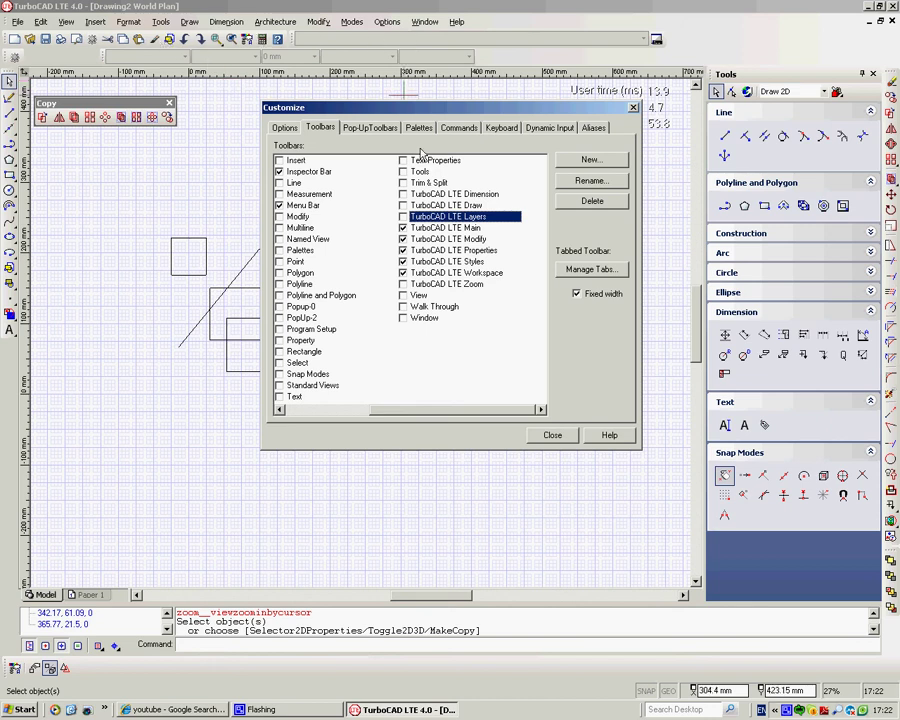
pyautogui.click(403, 217)
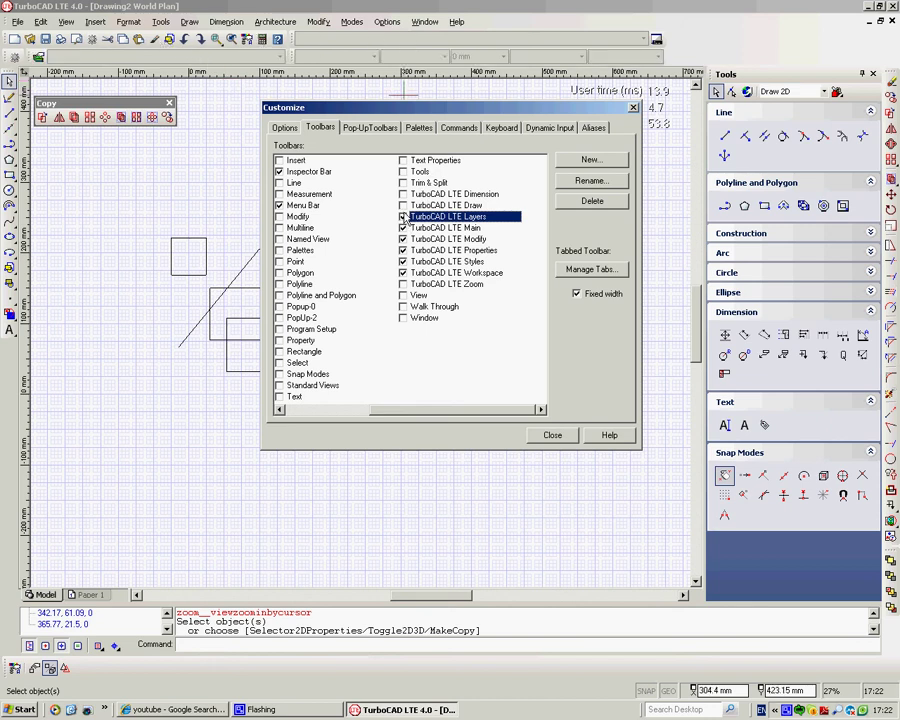
pyautogui.click(403, 217)
# Turn off the Workspace, Styles, Properties, Modify and Main toolbars
pyautogui.click(403, 274)
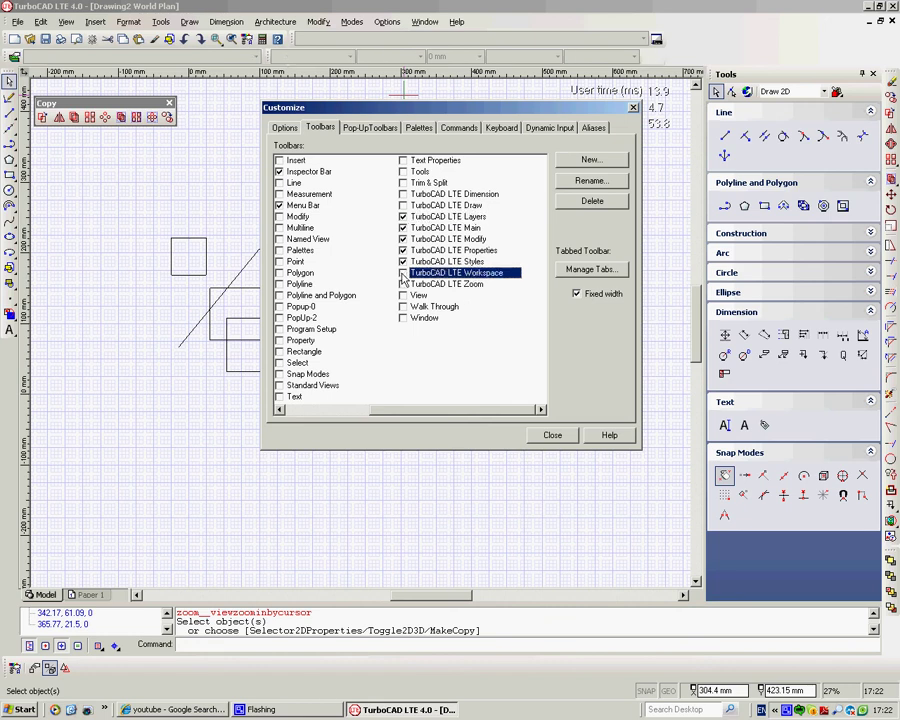
pyautogui.click(403, 262)
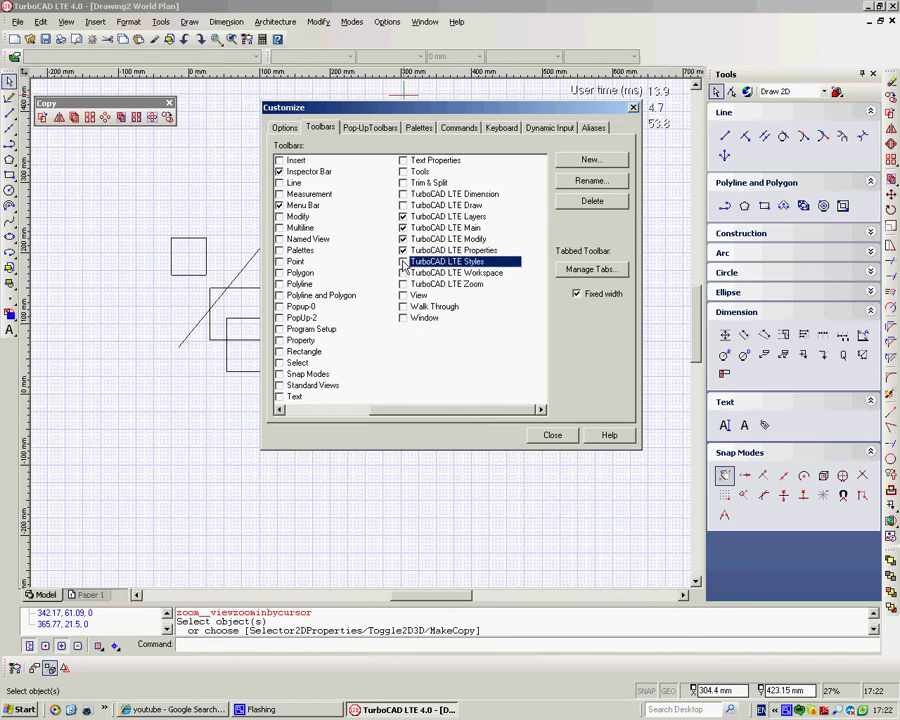
pyautogui.click(403, 250)
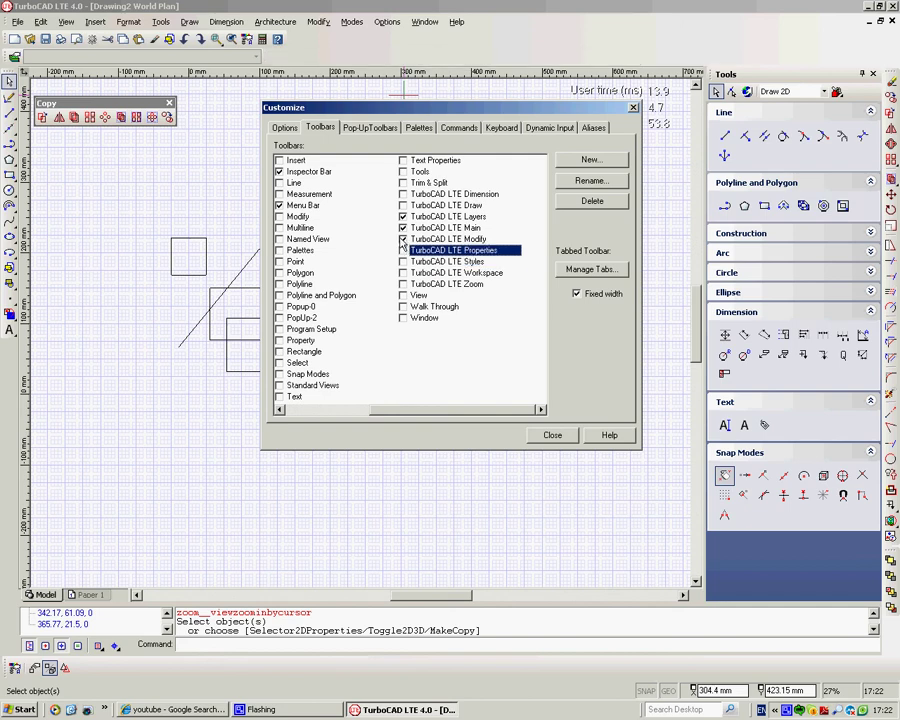
pyautogui.click(403, 239)
pyautogui.click(403, 228)
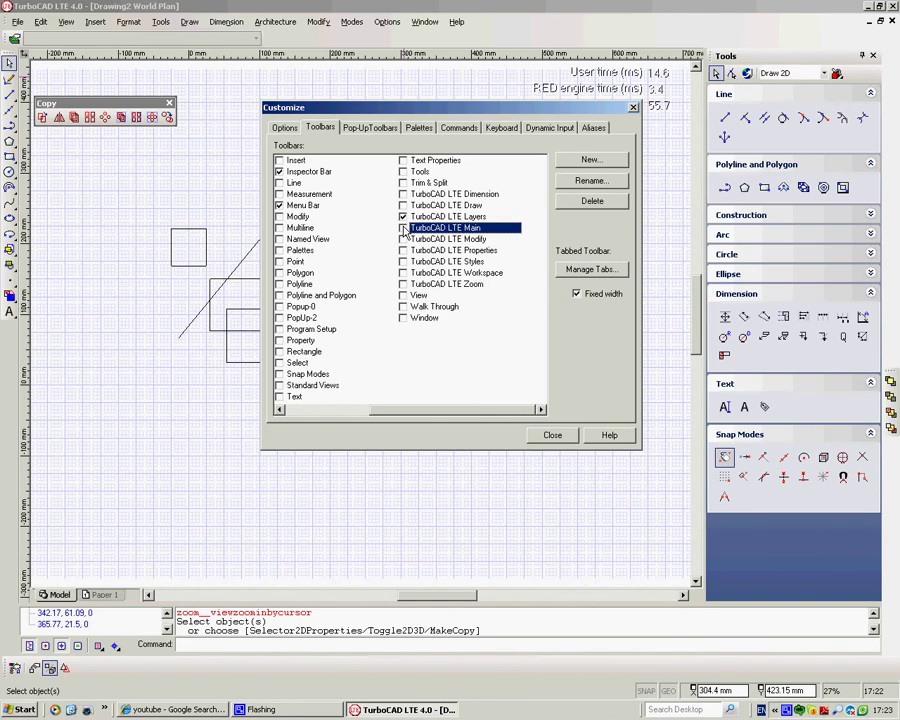
# Hide the Layers toolbar, leave Main off, and turn Modify and Properties back on
pyautogui.click(403, 217)
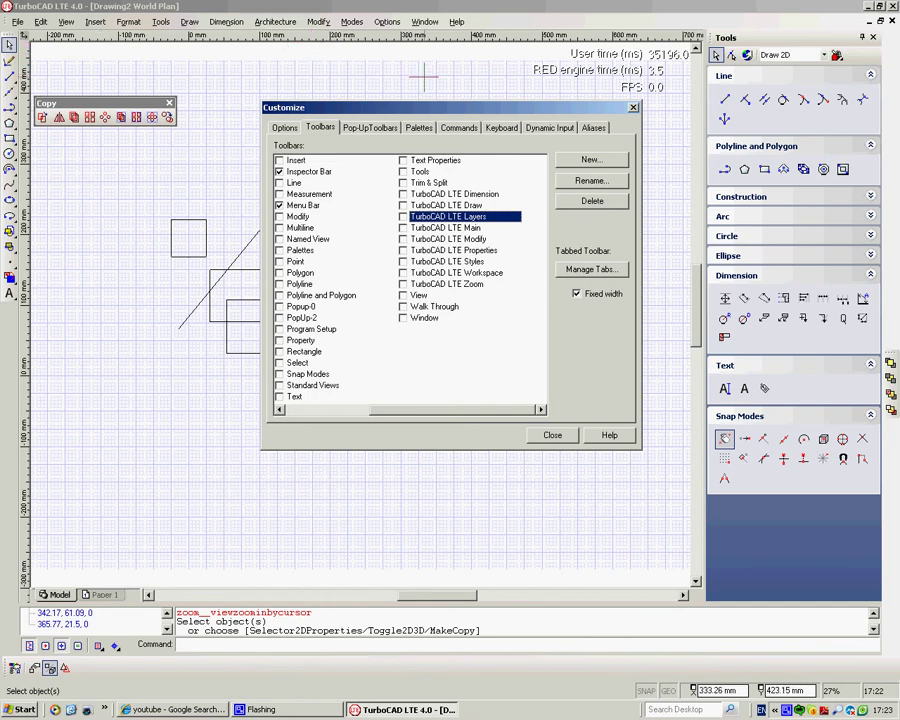
pyautogui.click(403, 228)
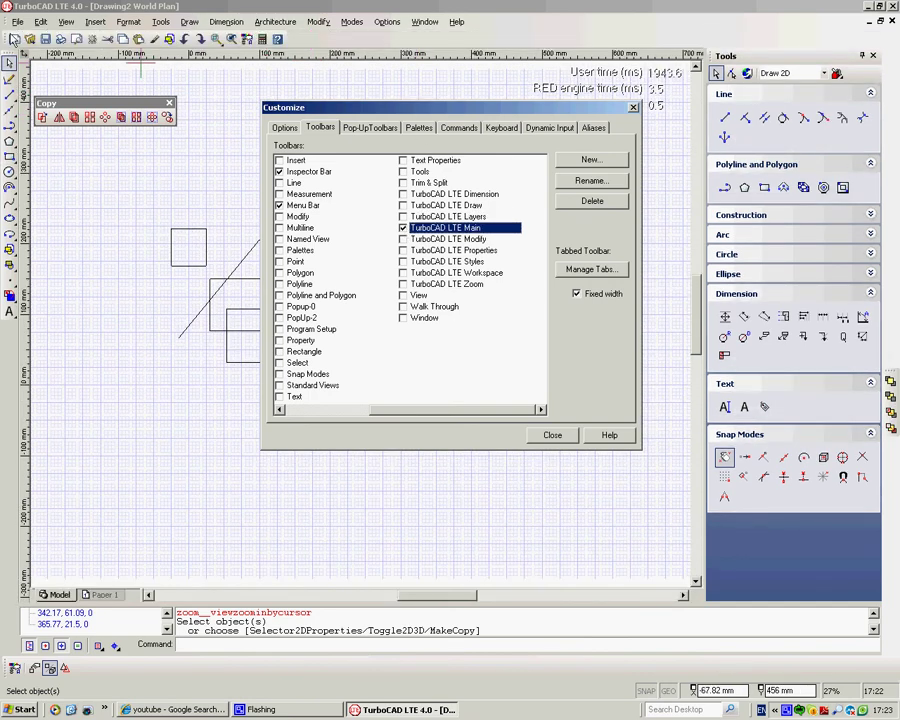
pyautogui.click(403, 228)
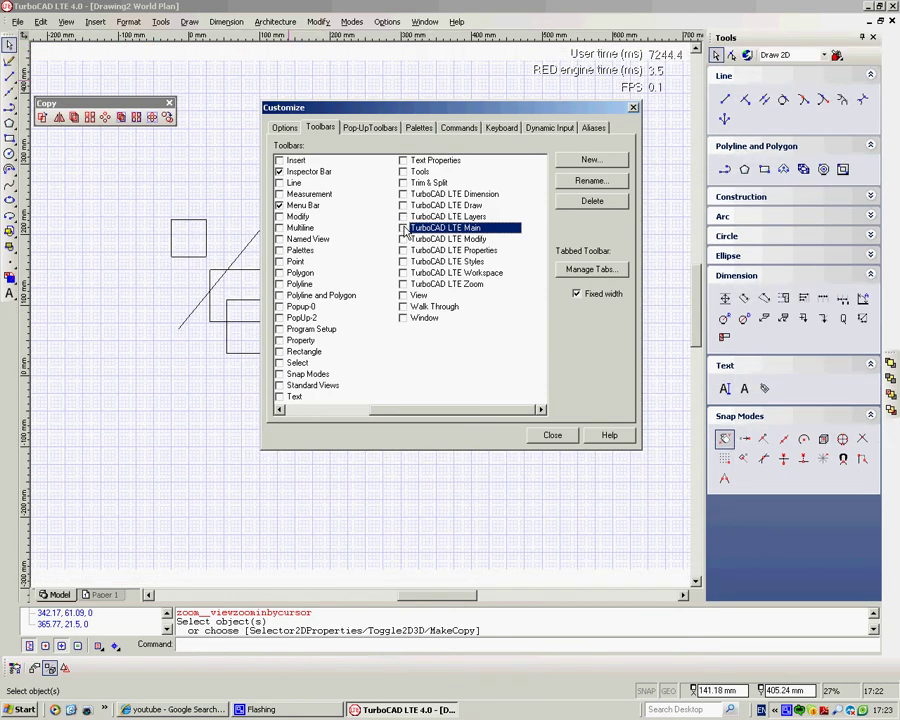
pyautogui.click(403, 240)
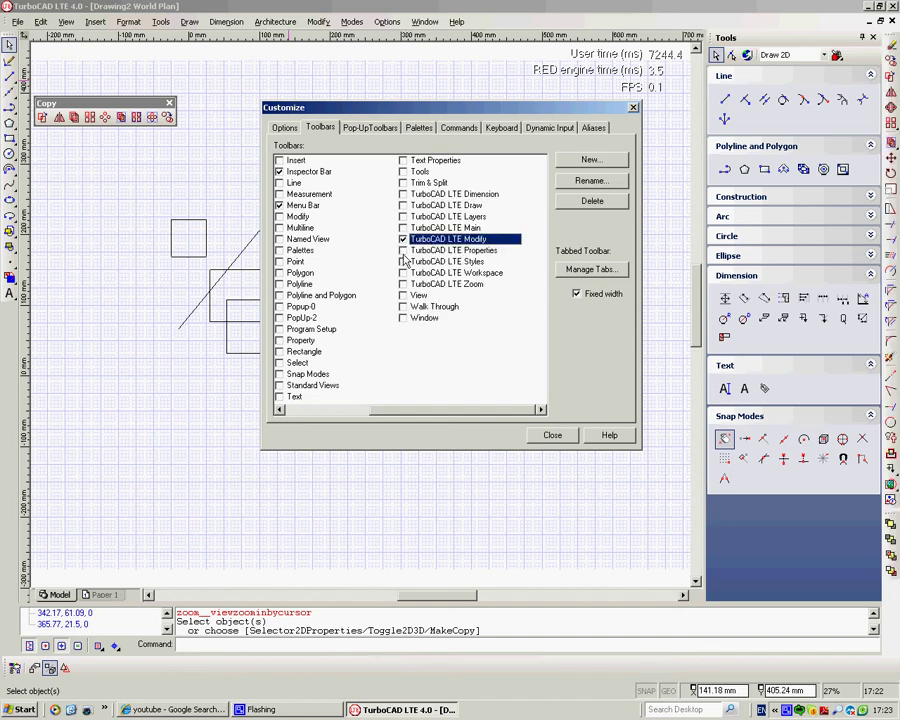
pyautogui.click(403, 251)
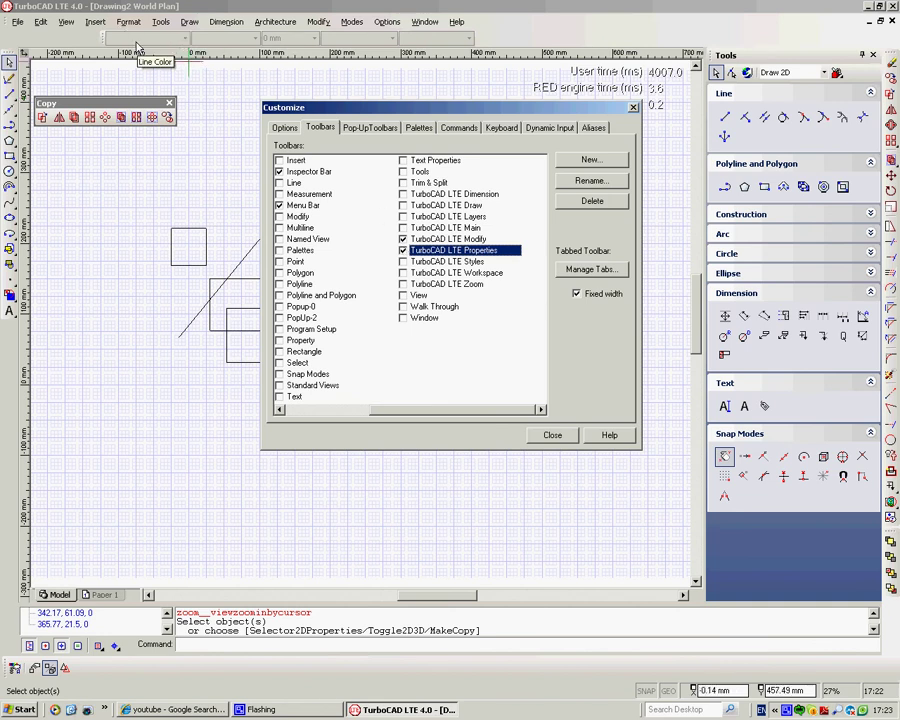
# Close Customize, select the small upper-left square, and reopen Customize
pyautogui.press('Escape')
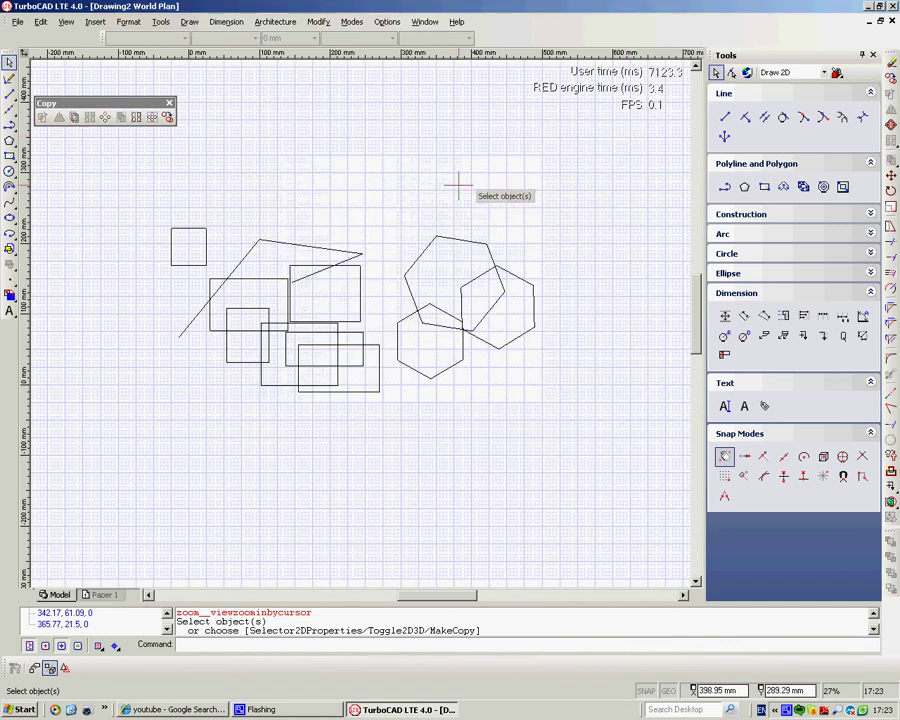
pyautogui.click(186, 228)
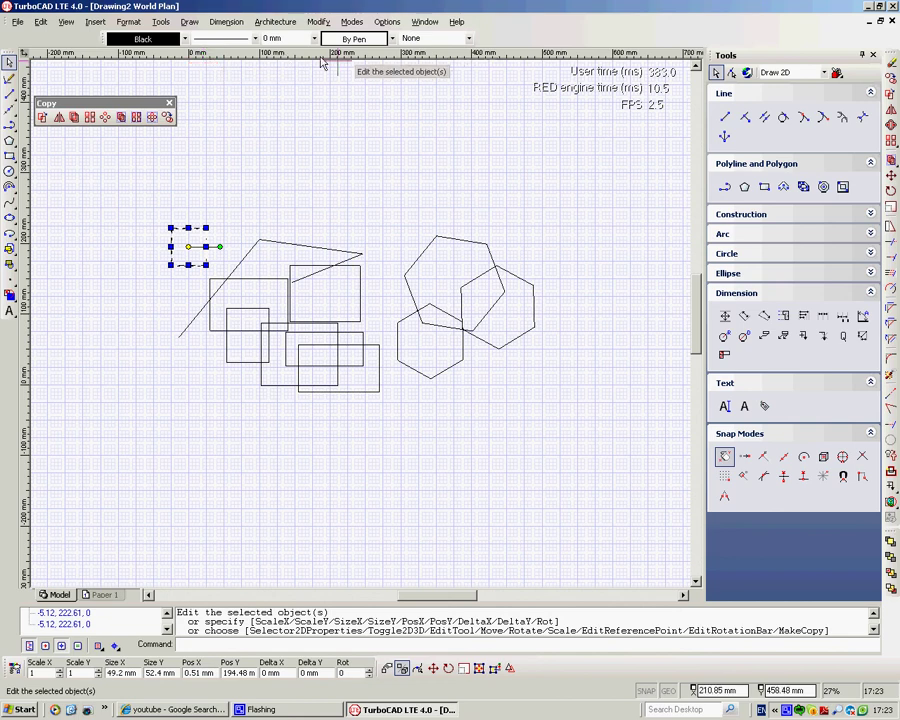
pyautogui.doubleClick(601, 30)
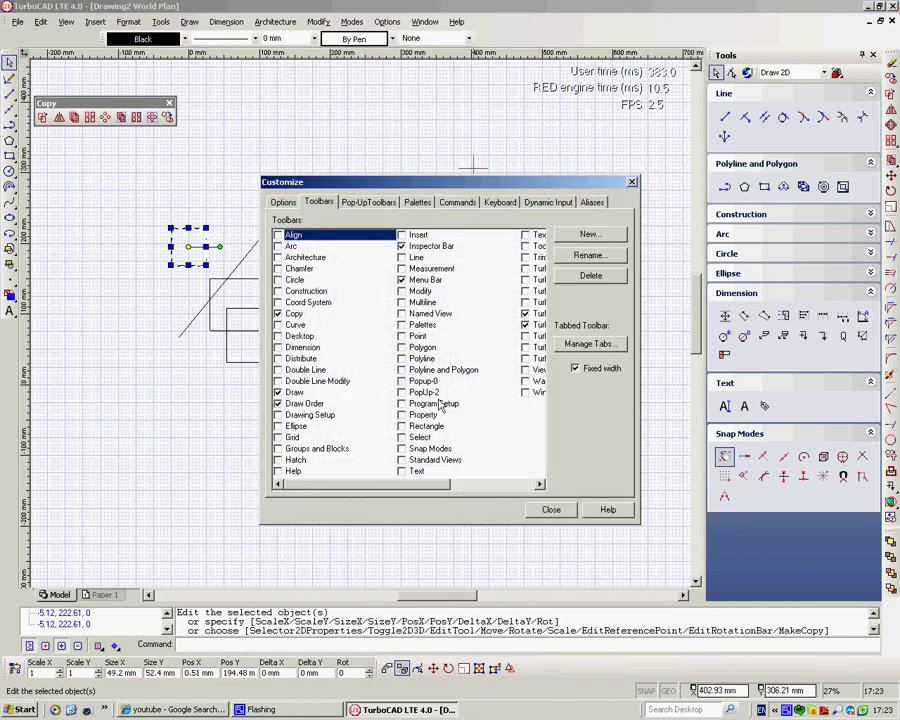
# Turn on the Styles toolbar in Customize and close the dialog
pyautogui.moveTo(407, 490); pyautogui.dragTo(500, 490)
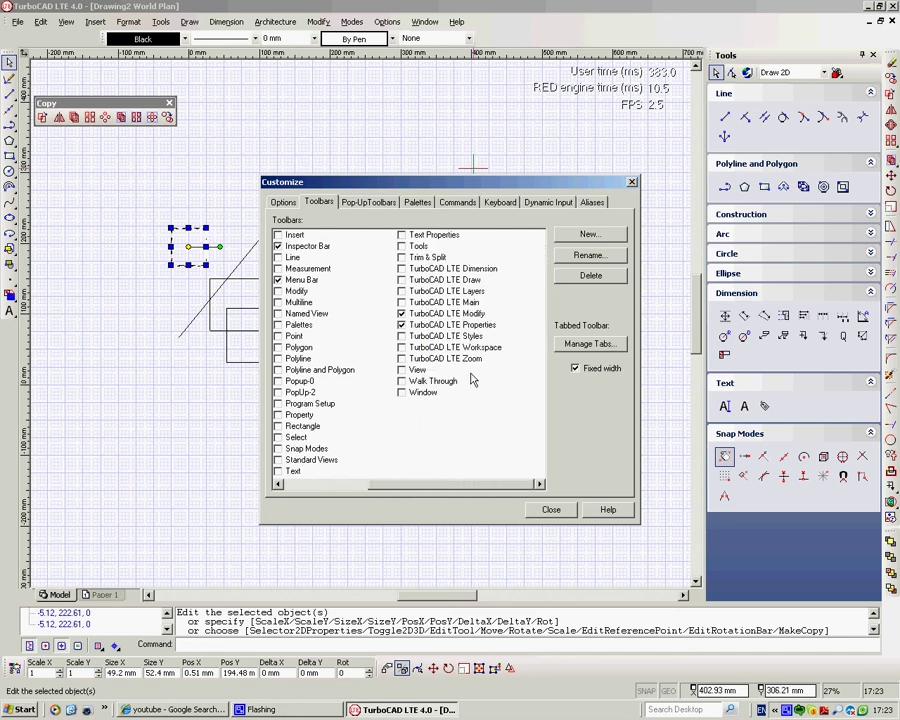
pyautogui.click(401, 337)
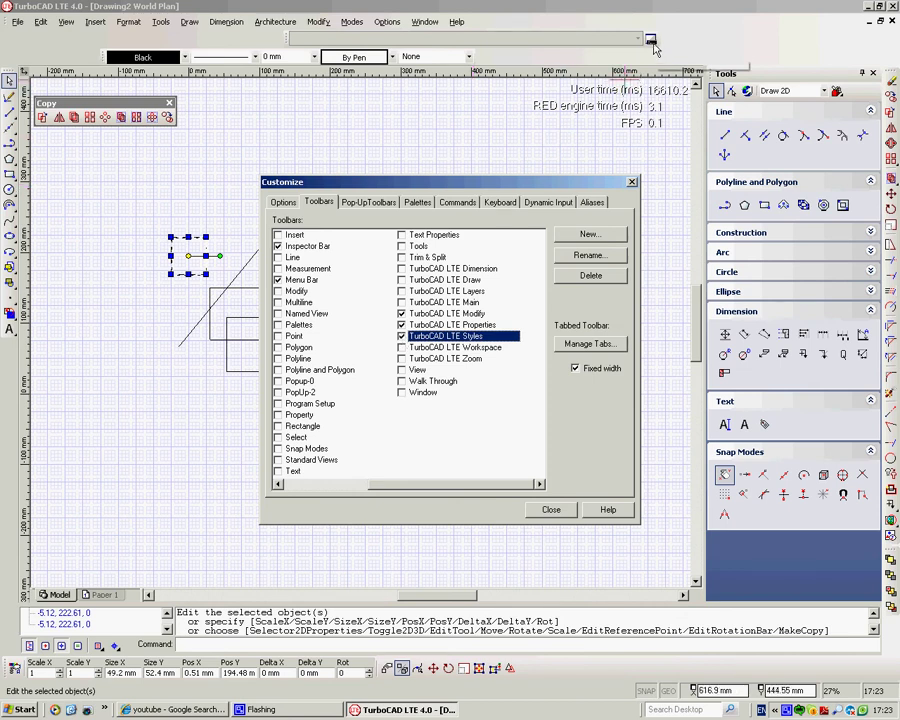
pyautogui.click(631, 182)
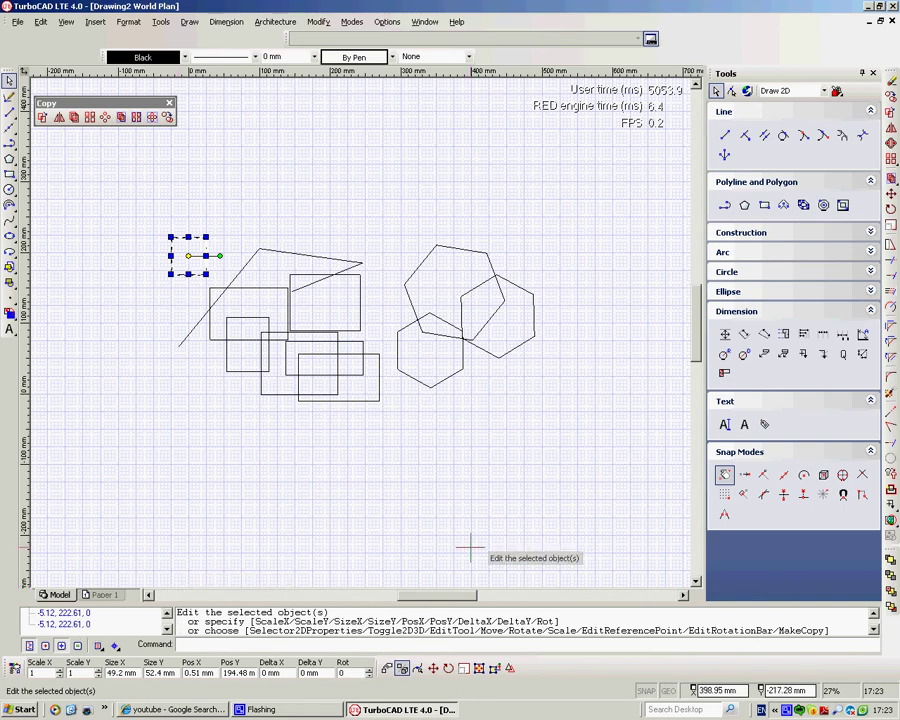
# Hide the Command Line Palette, then float the Styles toolbar and close it
pyautogui.click(650, 38)
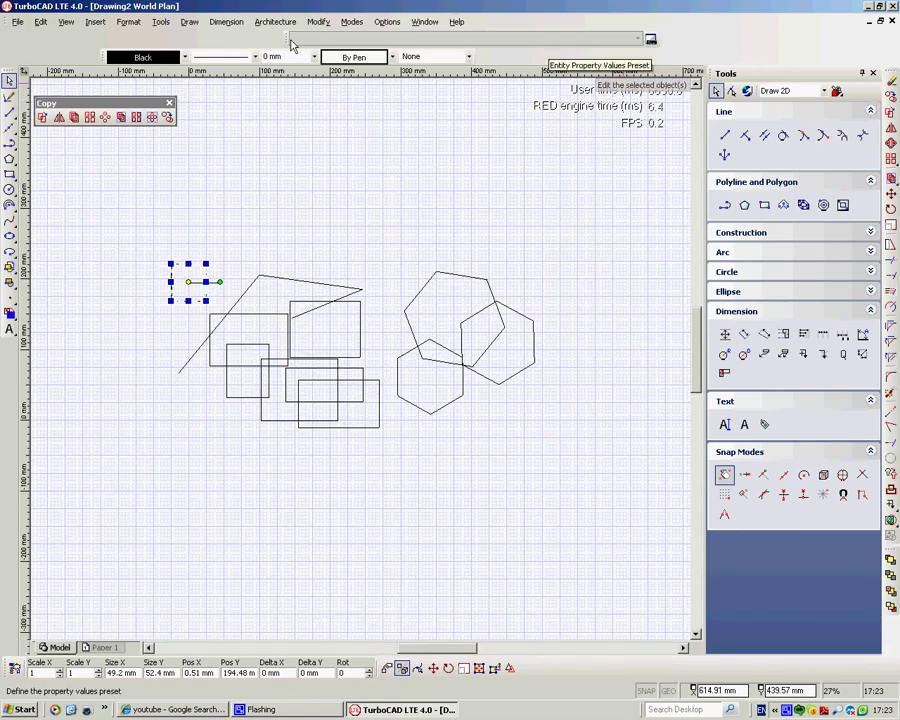
pyautogui.doubleClick(285, 37)
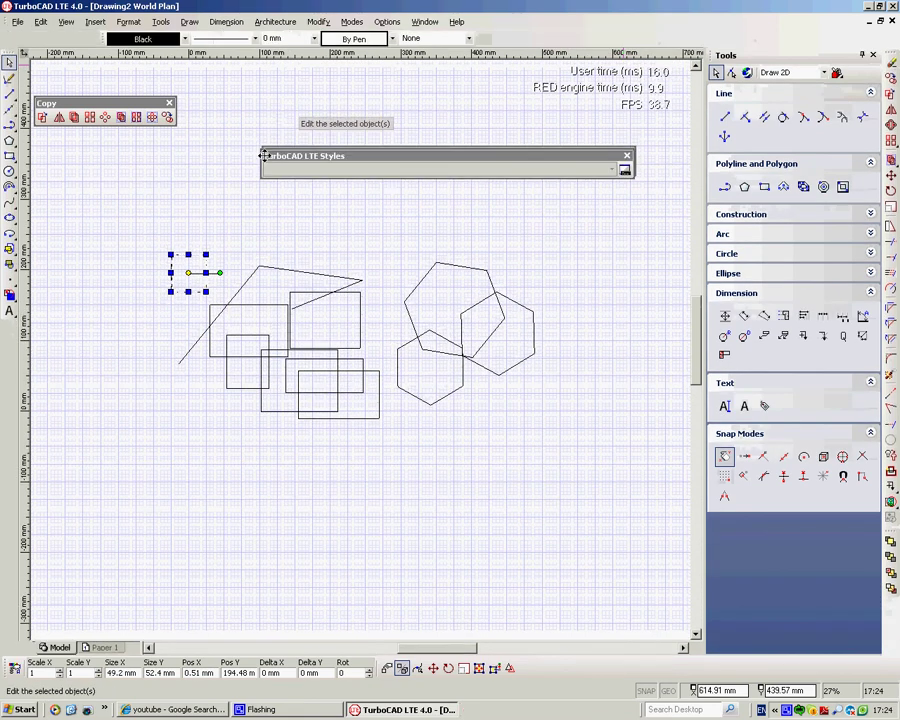
pyautogui.click(627, 156)
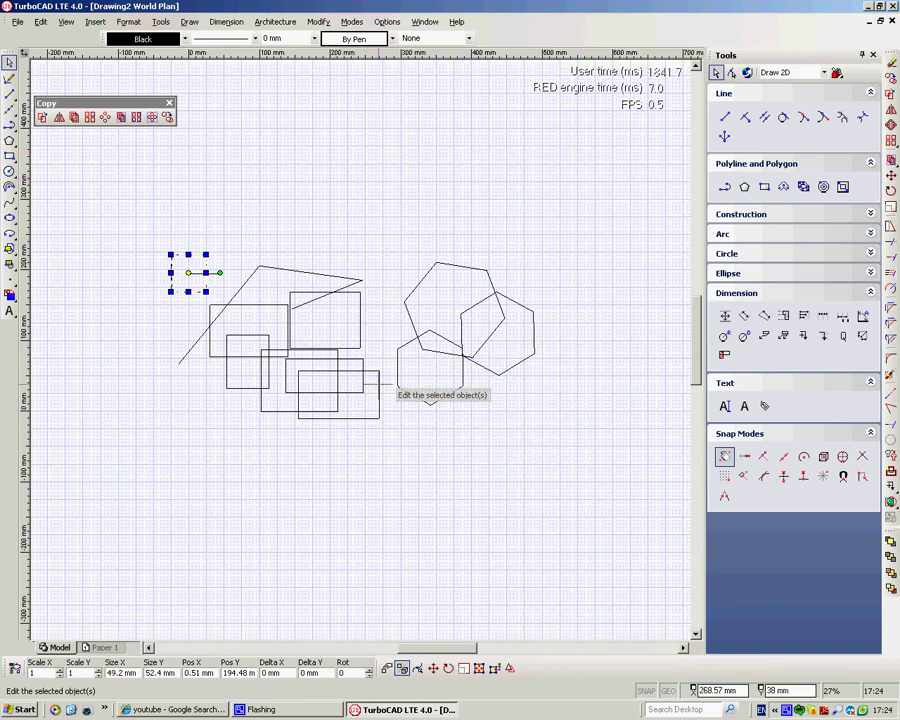
pyautogui.scroll(-1, 420, 378)
pyautogui.scroll(2, 362, 338)
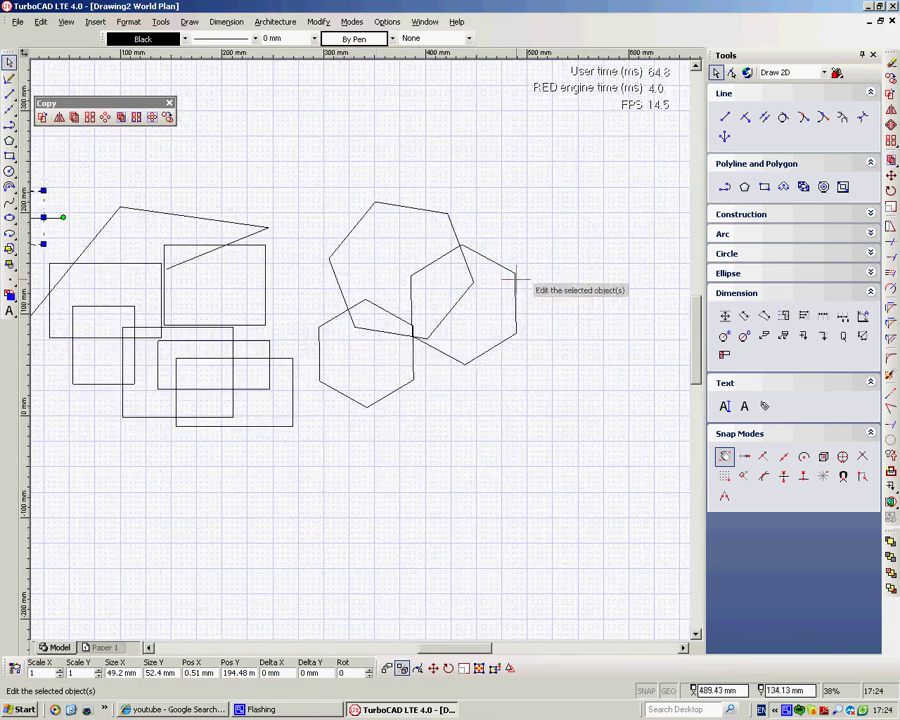
# Draw a line from the lower-left hexagon's corner to the top hexagon's corner, then cancel the command
pyautogui.click(726, 118)
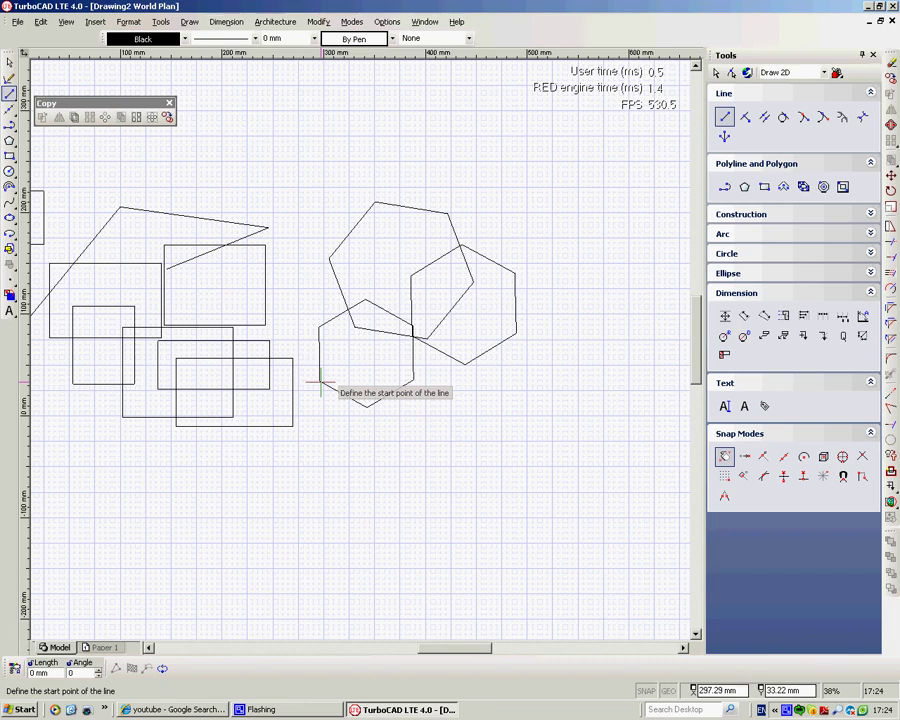
pyautogui.click(320, 381)
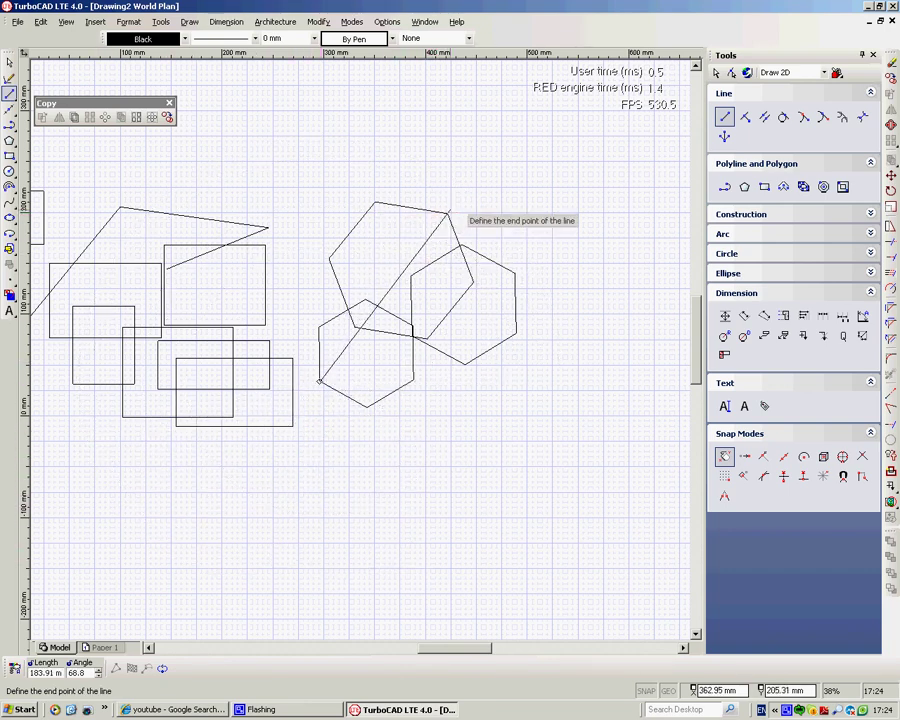
pyautogui.click(447, 212)
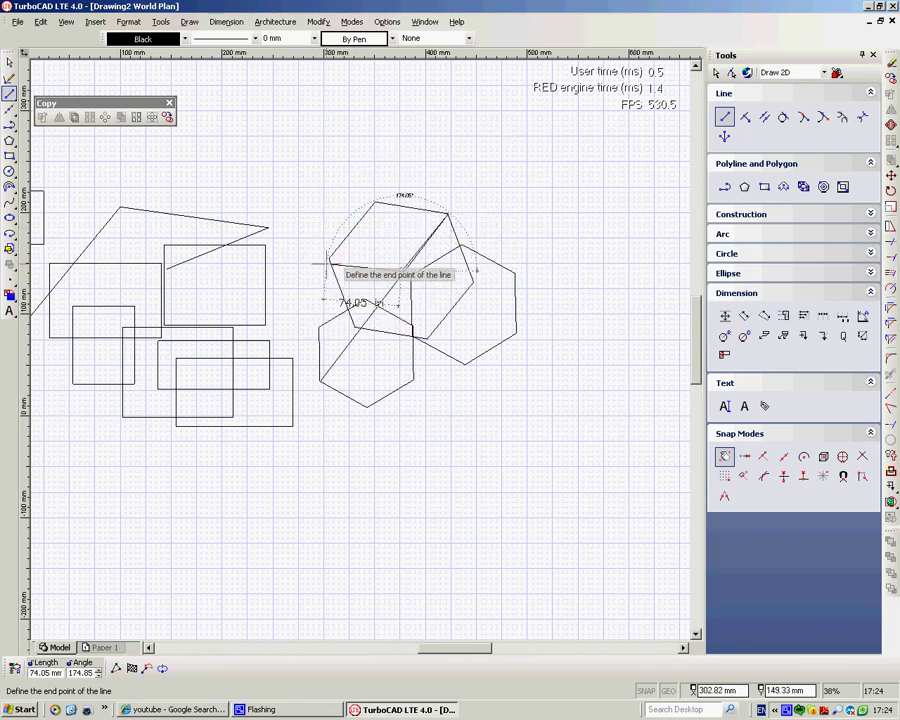
pyautogui.rightClick(268, 193)
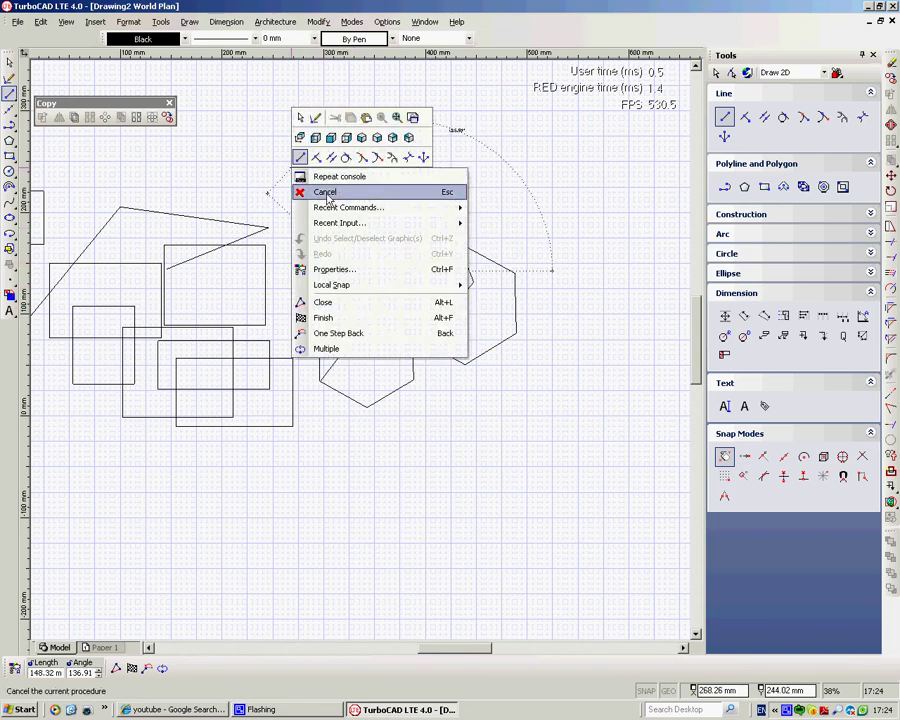
pyautogui.click(329, 193)
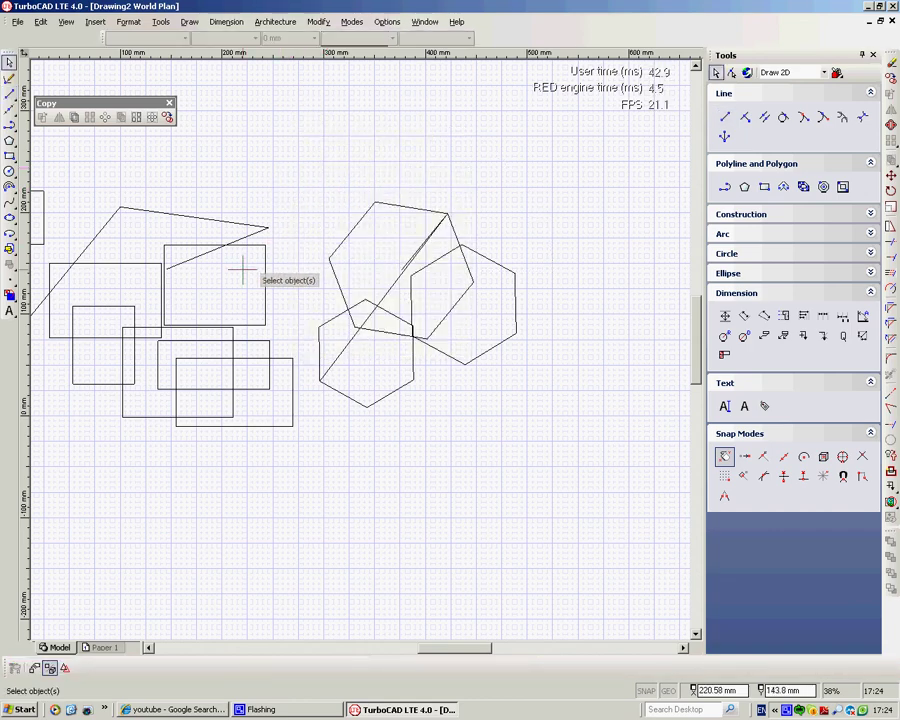
# Show the Keyboard Help list of commands and shortcuts and scroll through it
pyautogui.scroll(-3, 361, 349)
pyautogui.scroll(3, 361, 349)
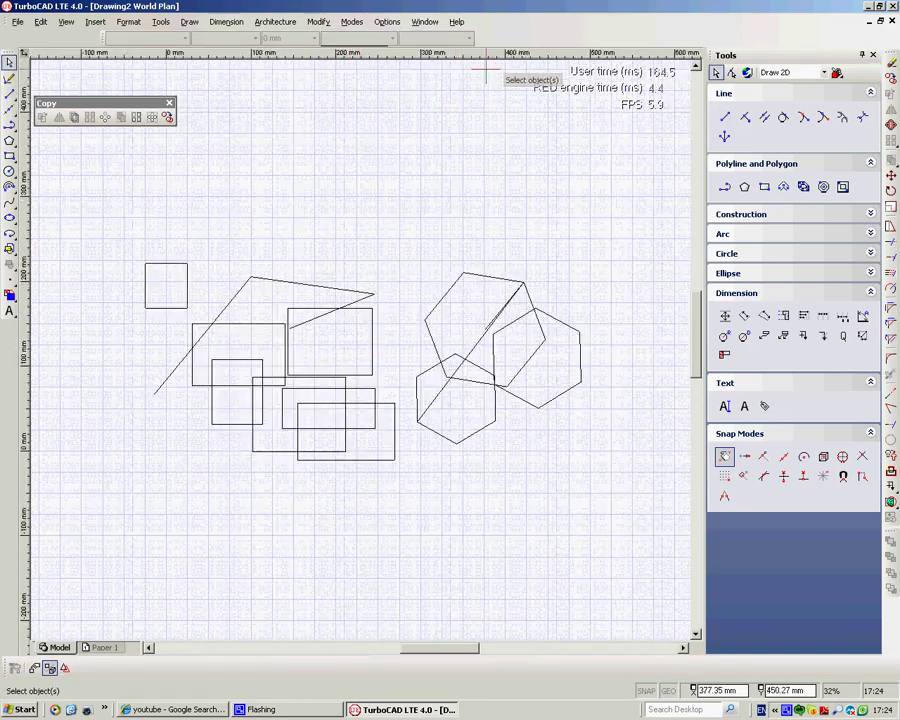
pyautogui.click(455, 22)
pyautogui.click(470, 51)
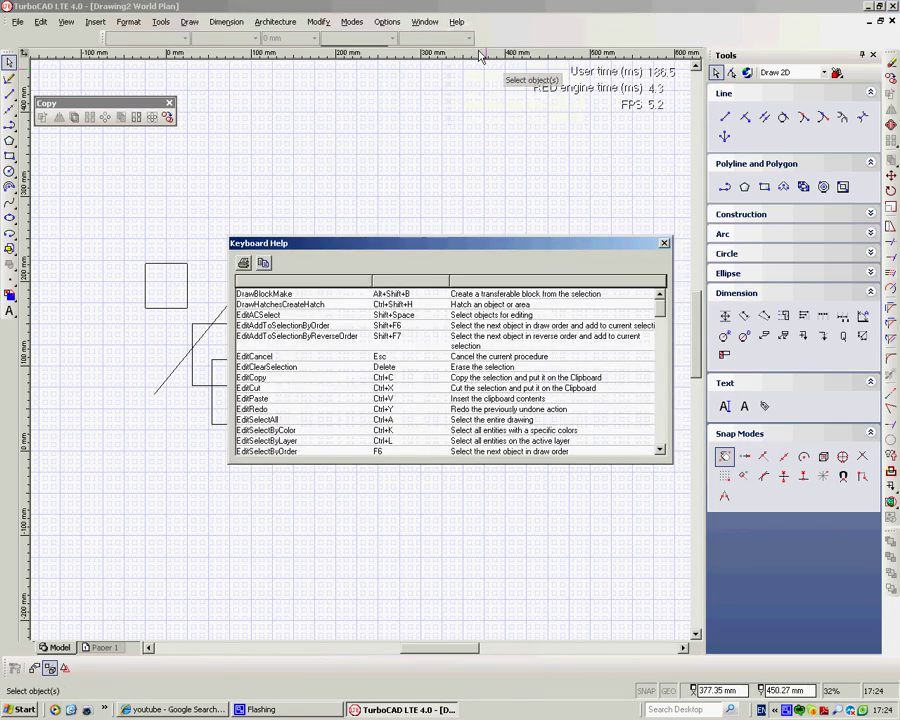
pyautogui.moveTo(659, 313); pyautogui.dragTo(664, 370)
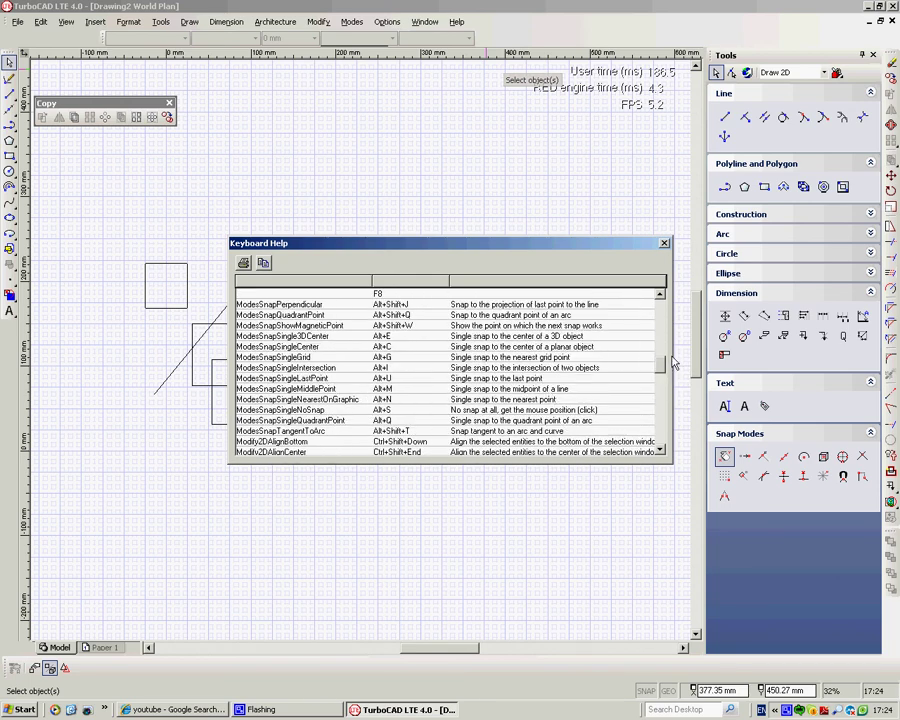
# Close the Keyboard Help window to return to the drawing
pyautogui.click(664, 245)
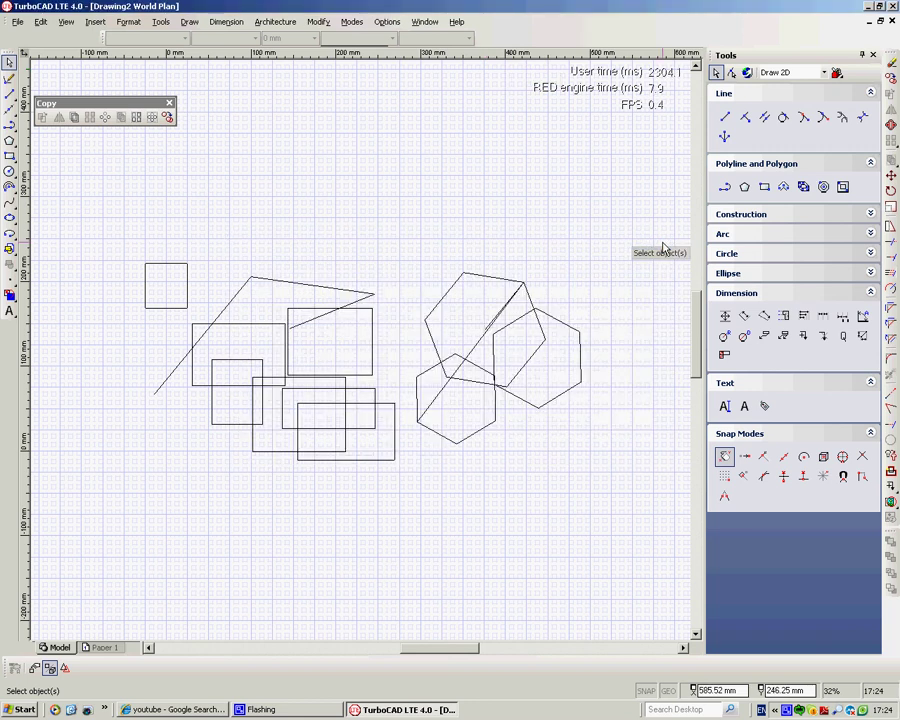